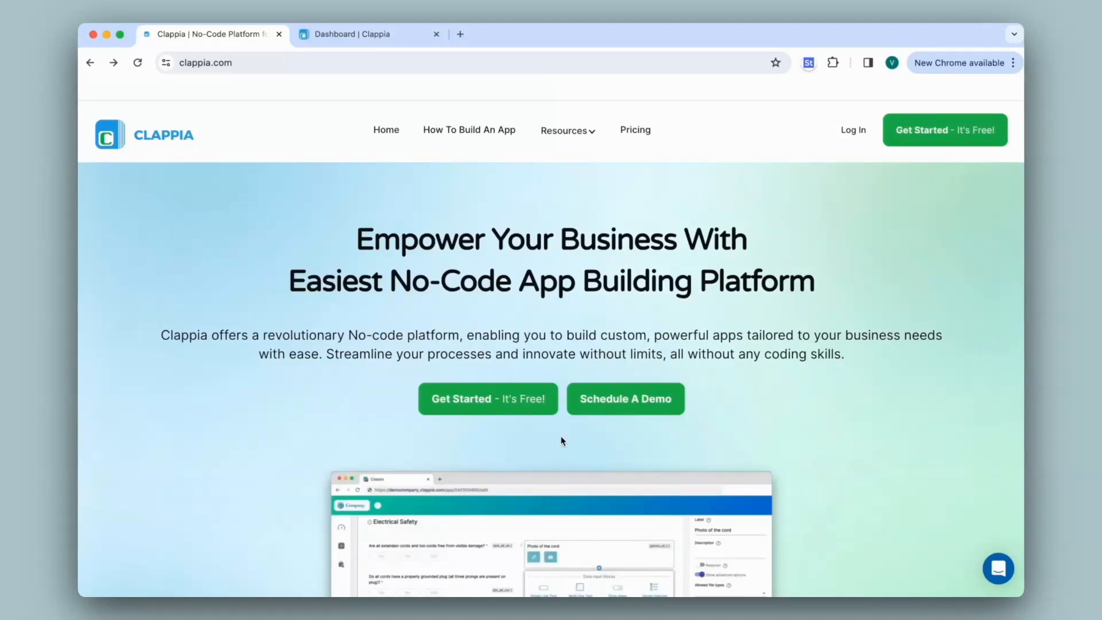
# Open the Customer Registration app from the workplace dashboard and try both Yes and No for Contact Number Available.
pyautogui.click(364, 37)
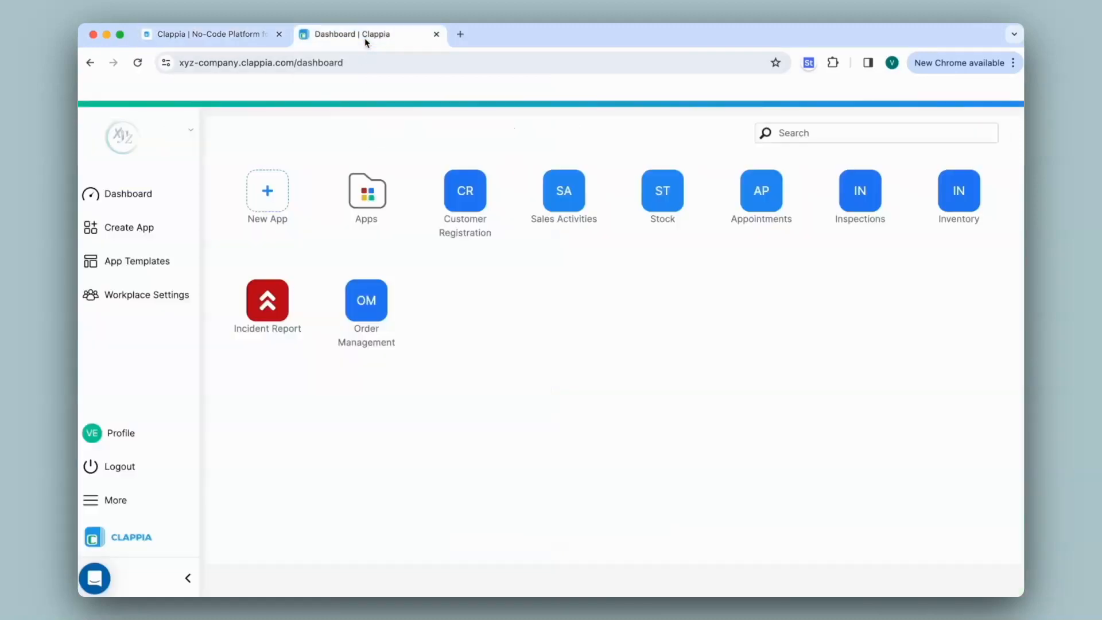
pyautogui.click(468, 203)
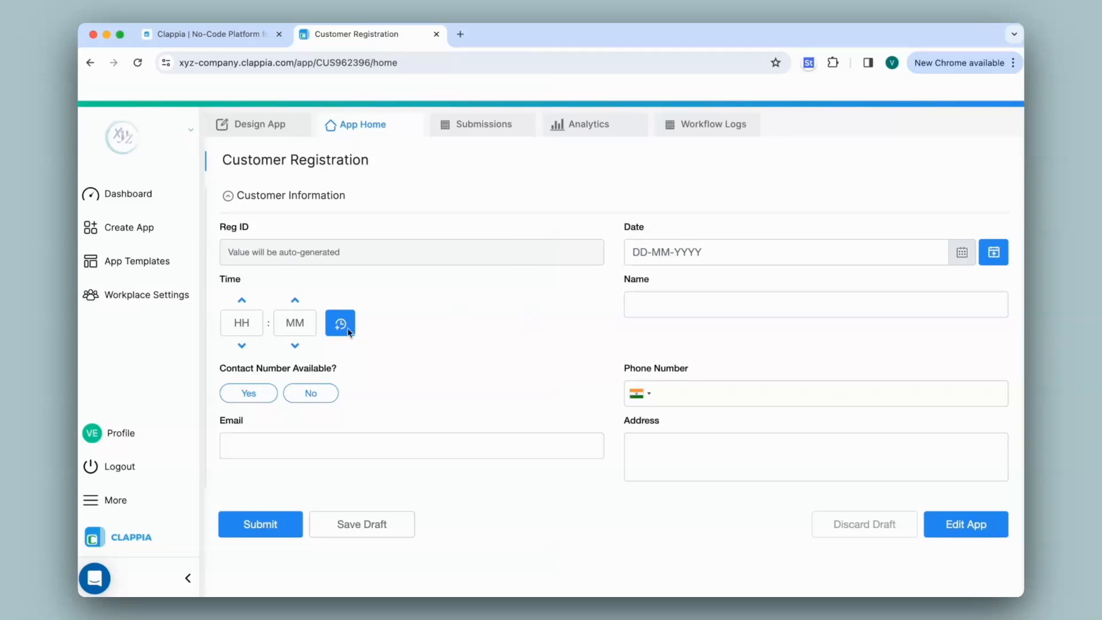
pyautogui.click(259, 397)
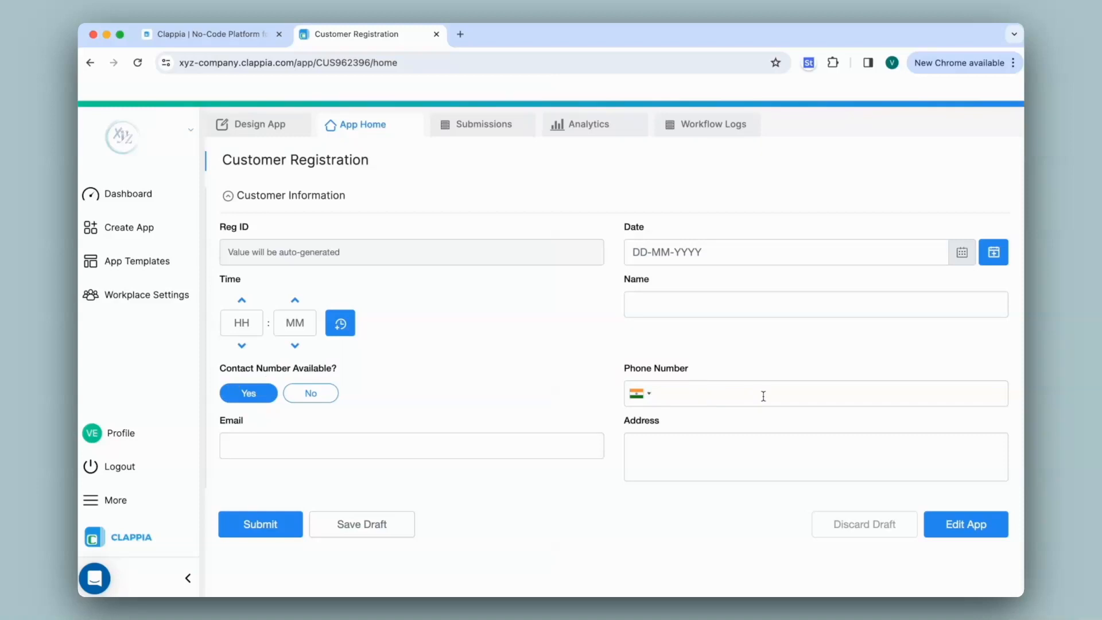
pyautogui.click(332, 395)
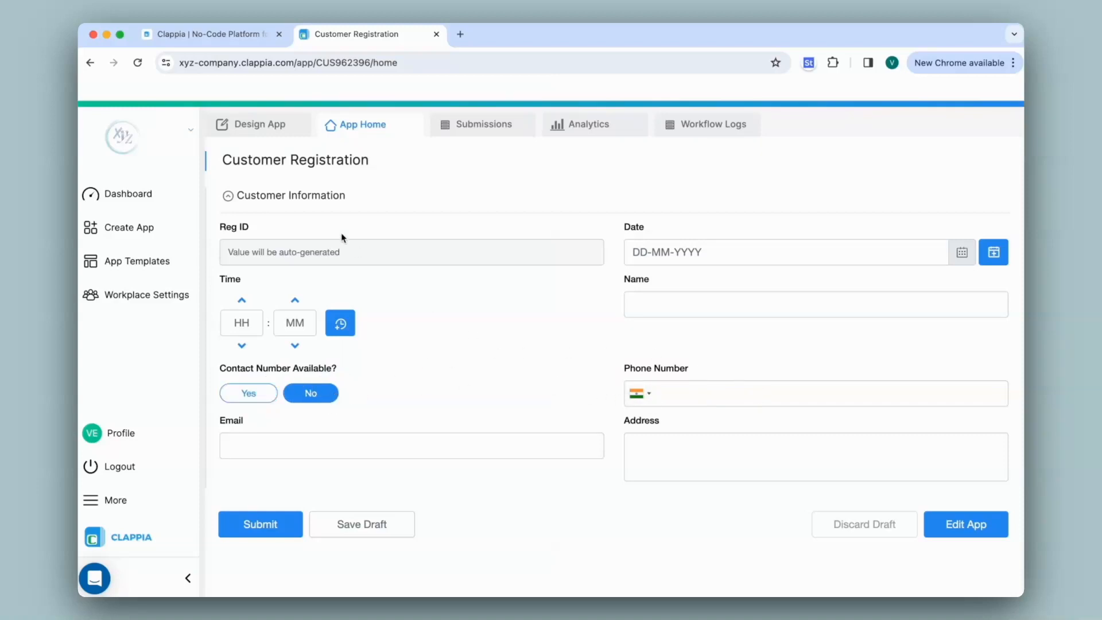
# In the app design, set the Phone Number field to display only if {contact_nu}="Yes" and save it.
pyautogui.click(271, 133)
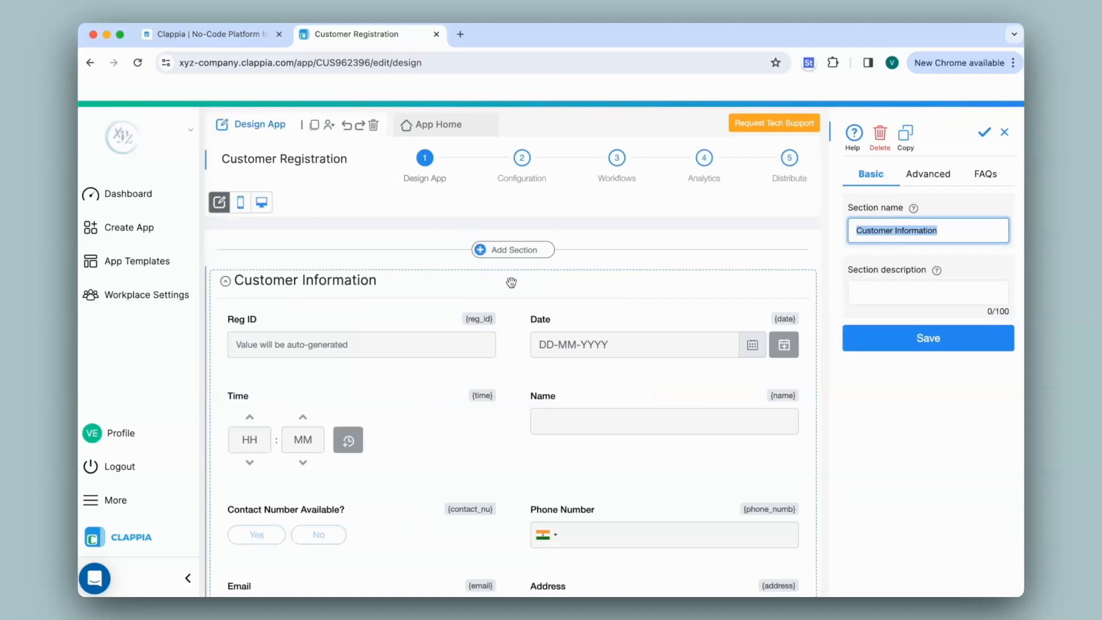
pyautogui.scroll(-3, 511, 283)
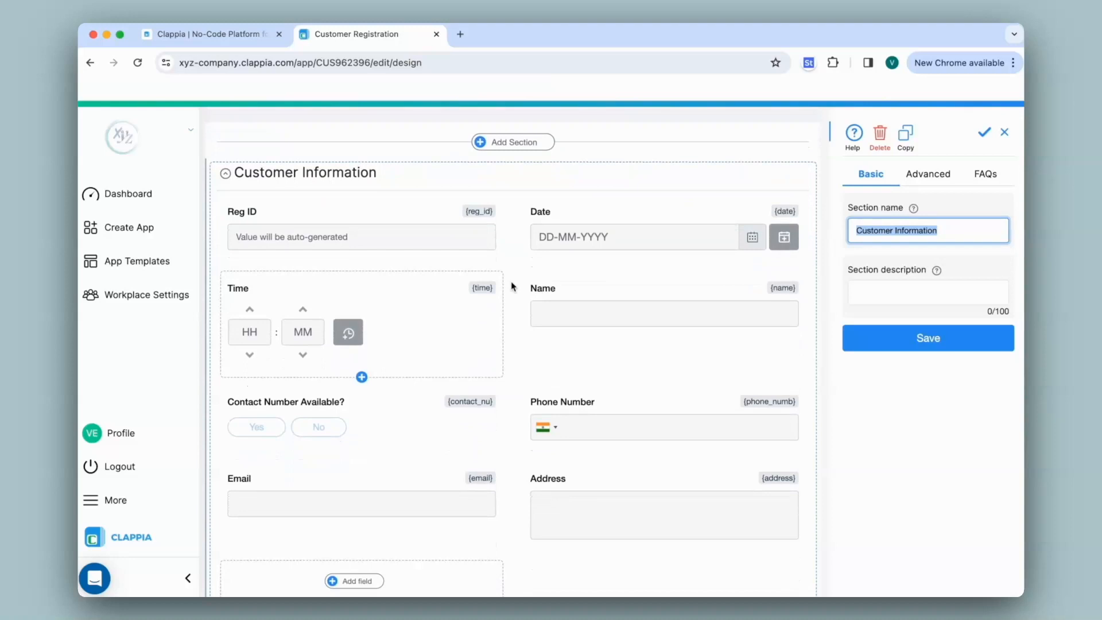
pyautogui.click(645, 422)
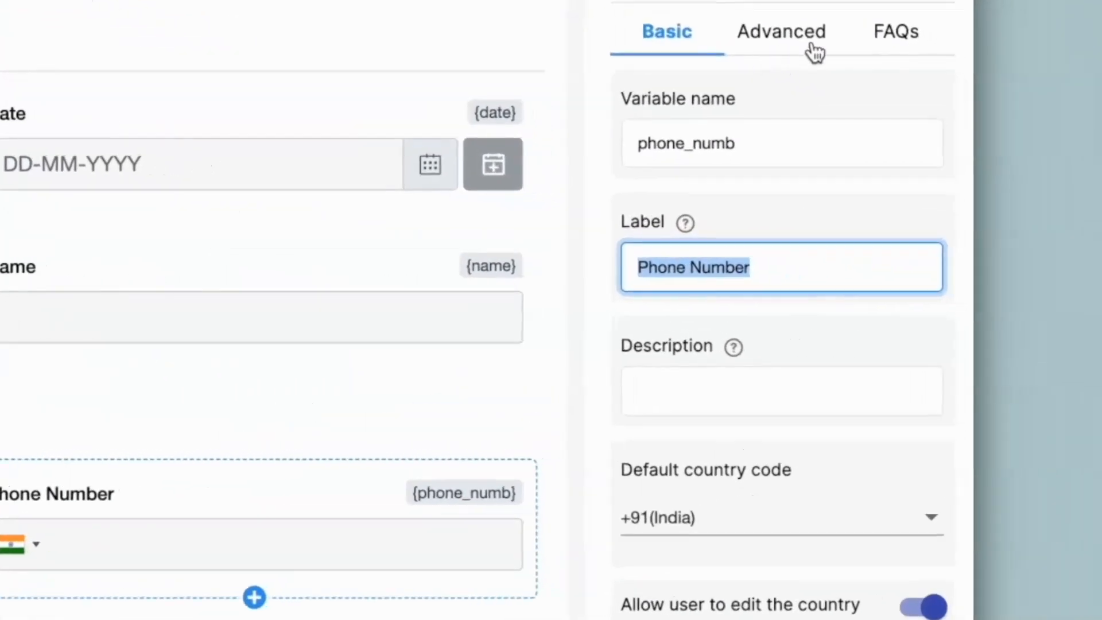
pyautogui.click(798, 52)
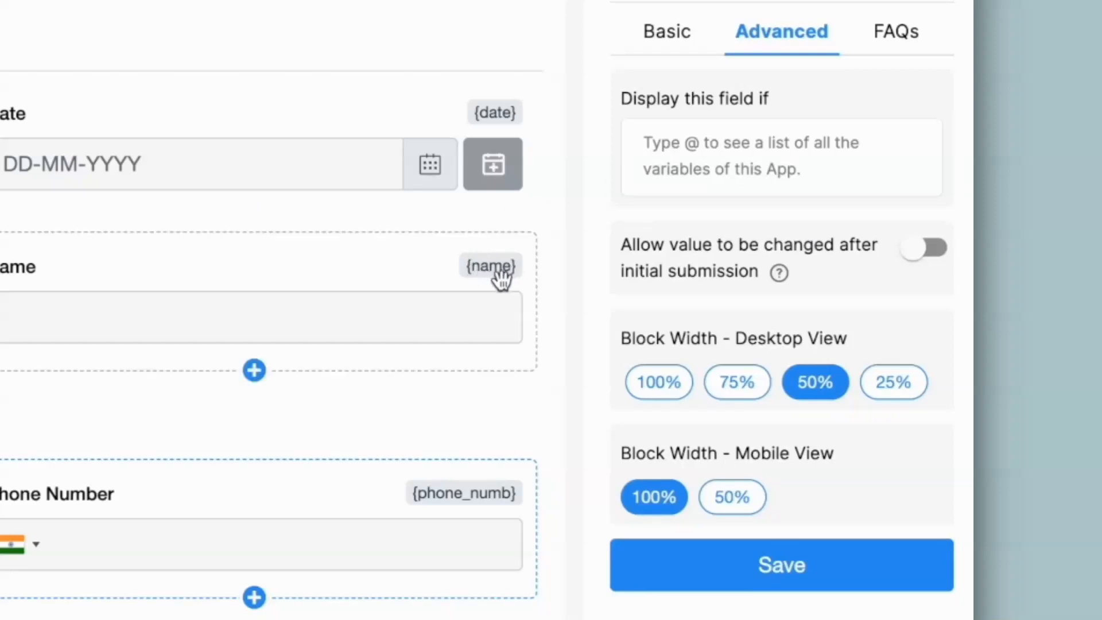
pyautogui.click(684, 156)
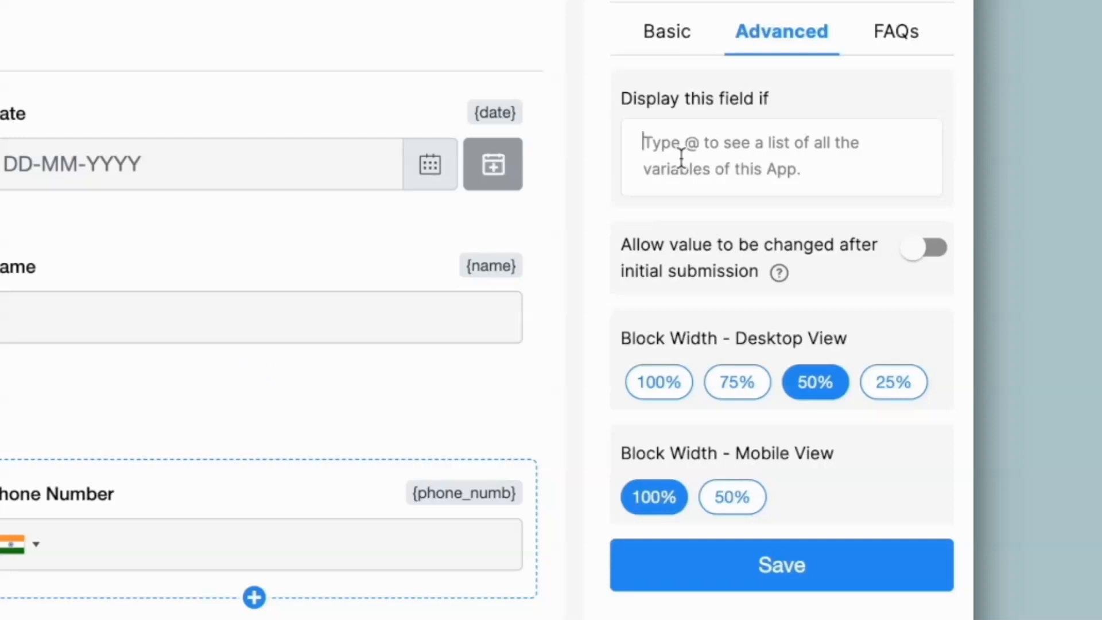
pyautogui.write('@')
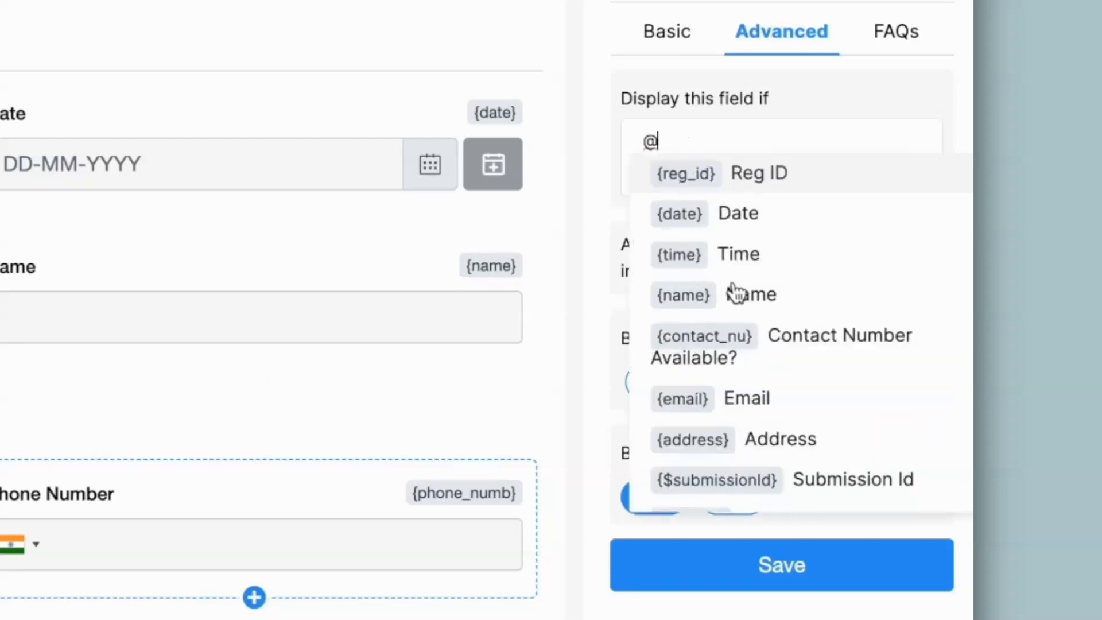
pyautogui.write('cont')
pyautogui.click(728, 196)
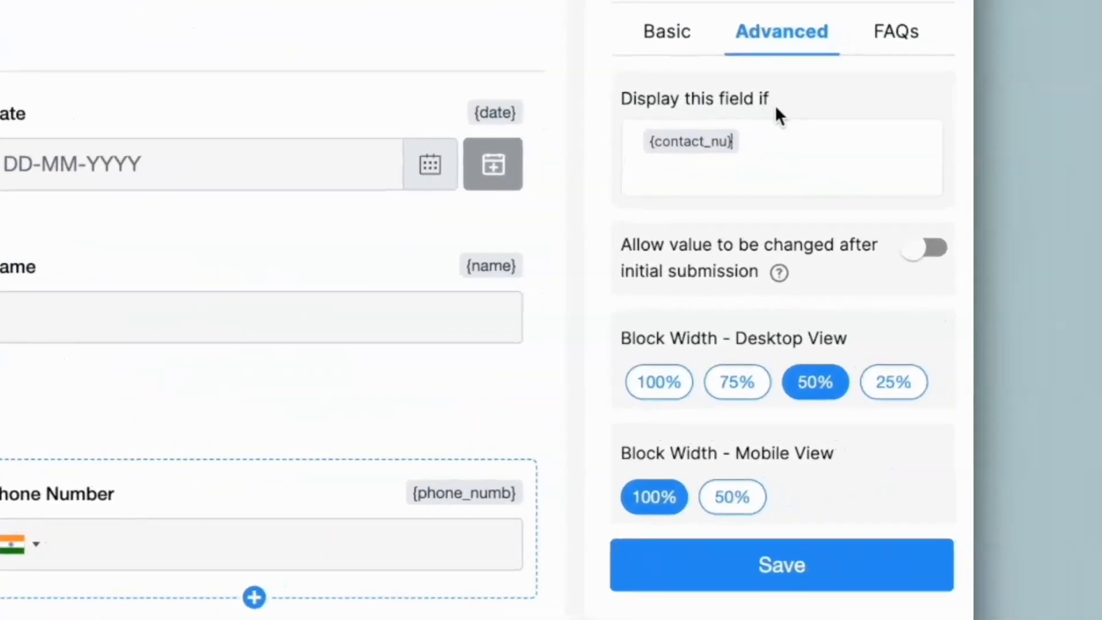
pyautogui.write('="Y"')
pyautogui.write('es')
pyautogui.click(824, 572)
# Test the Phone Number display condition in the app's form by answering Contact Number Available with No and with Yes.
pyautogui.scroll(3, 516, 326)
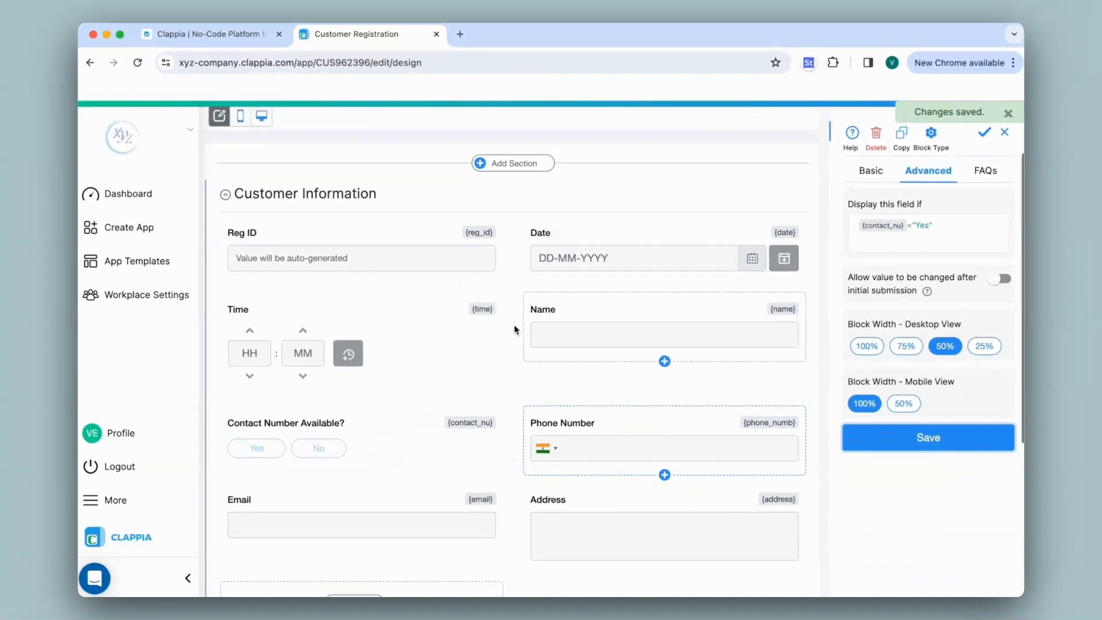
pyautogui.click(430, 128)
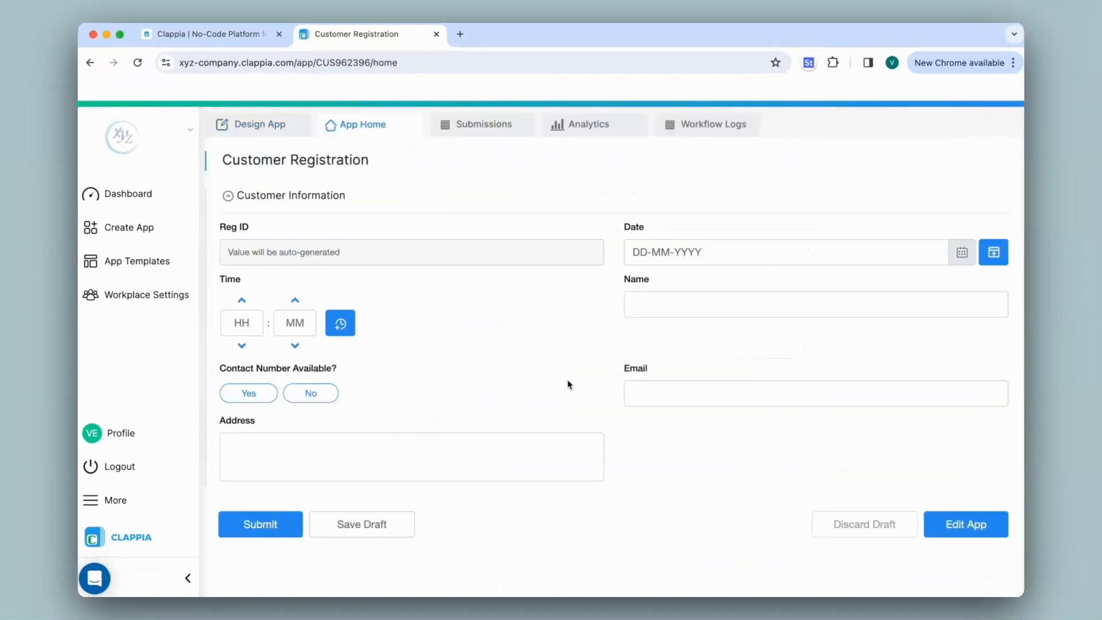
pyautogui.click(317, 394)
pyautogui.click(241, 396)
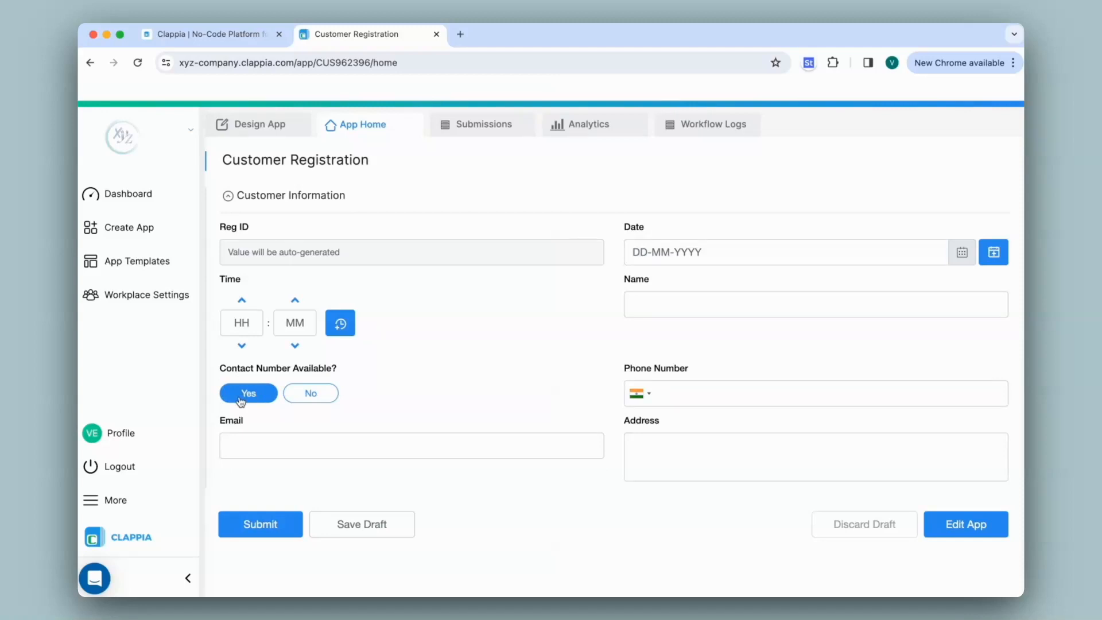
# Return to the app design, add a section below Customer Information, name it Partner Details and save it.
pyautogui.click(265, 126)
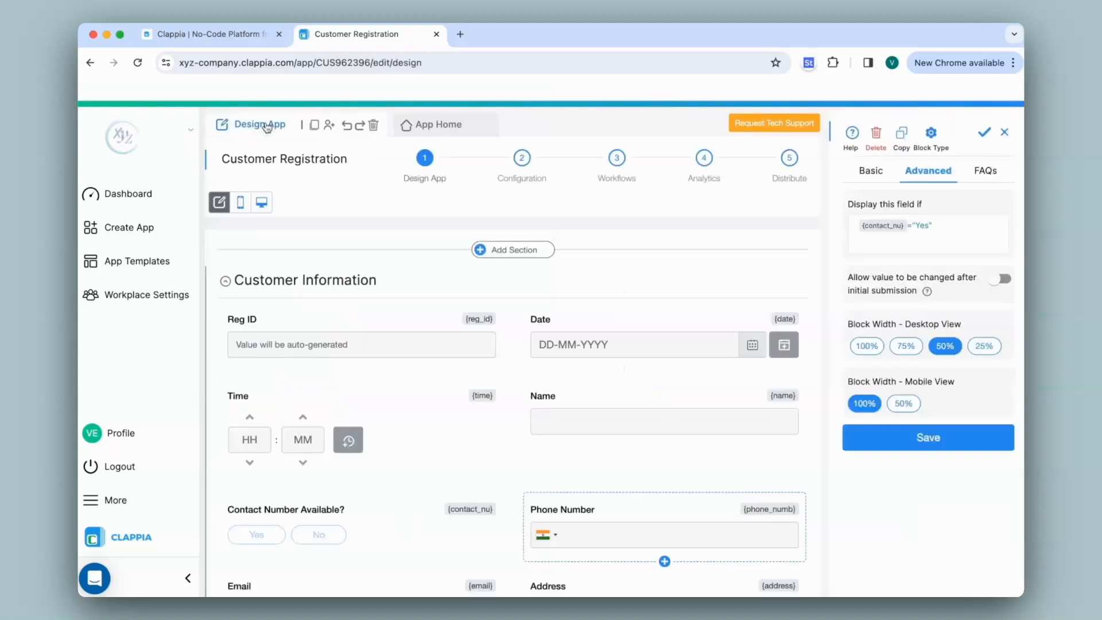
pyautogui.scroll(-6, 521, 387)
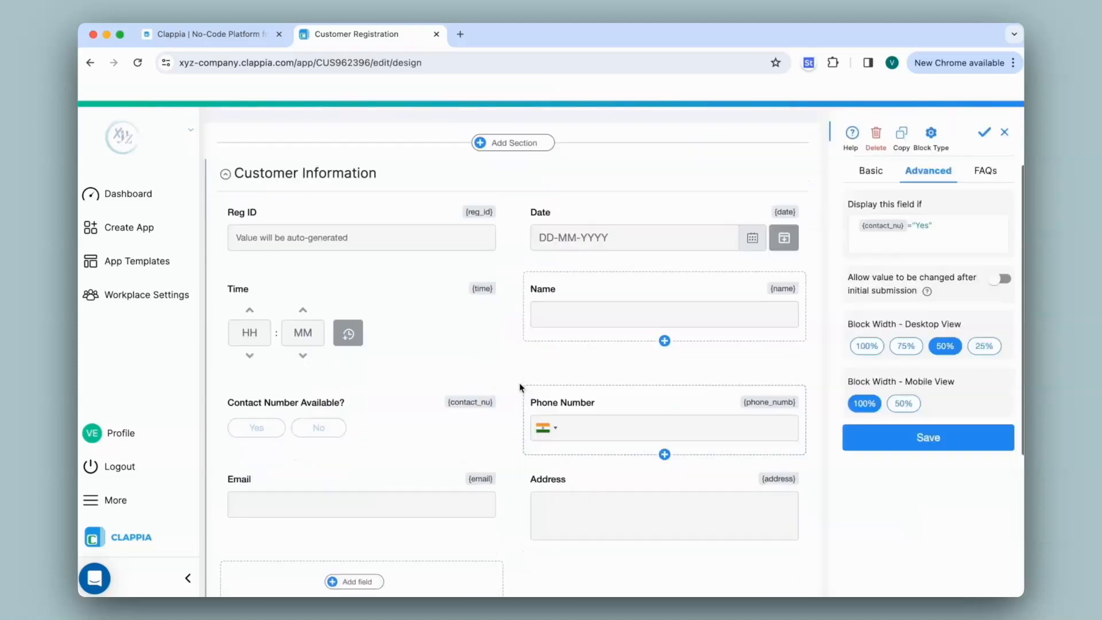
pyautogui.click(513, 383)
pyautogui.write('Partner Details')
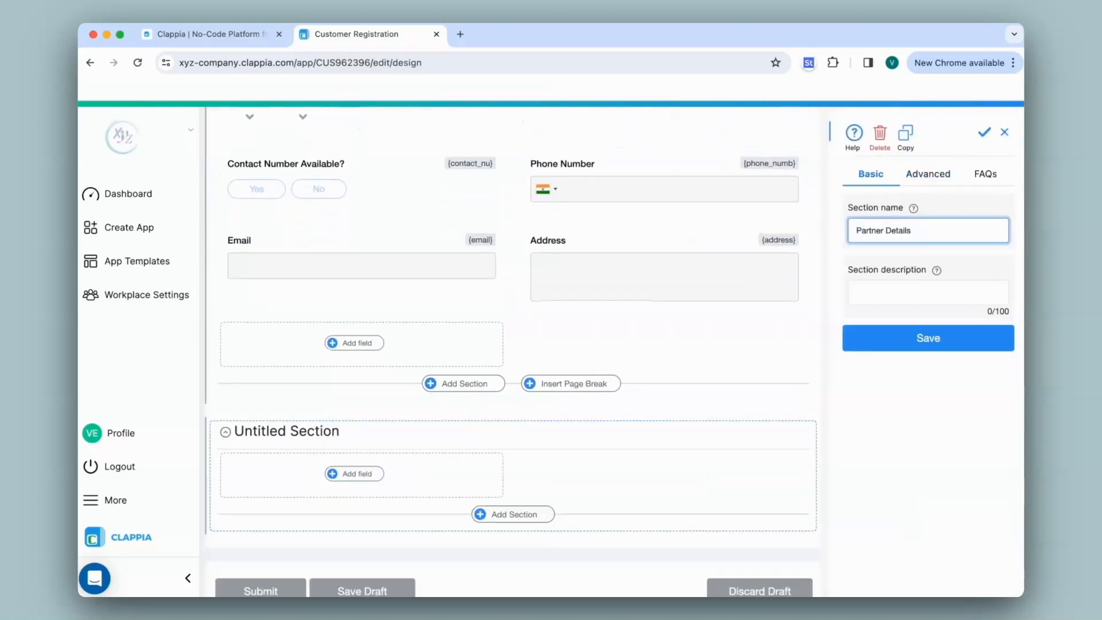
pyautogui.click(928, 338)
# Add a multi-line text field labelled Partnership Remarks and a Signature field to the Partner Details section.
pyautogui.click(342, 477)
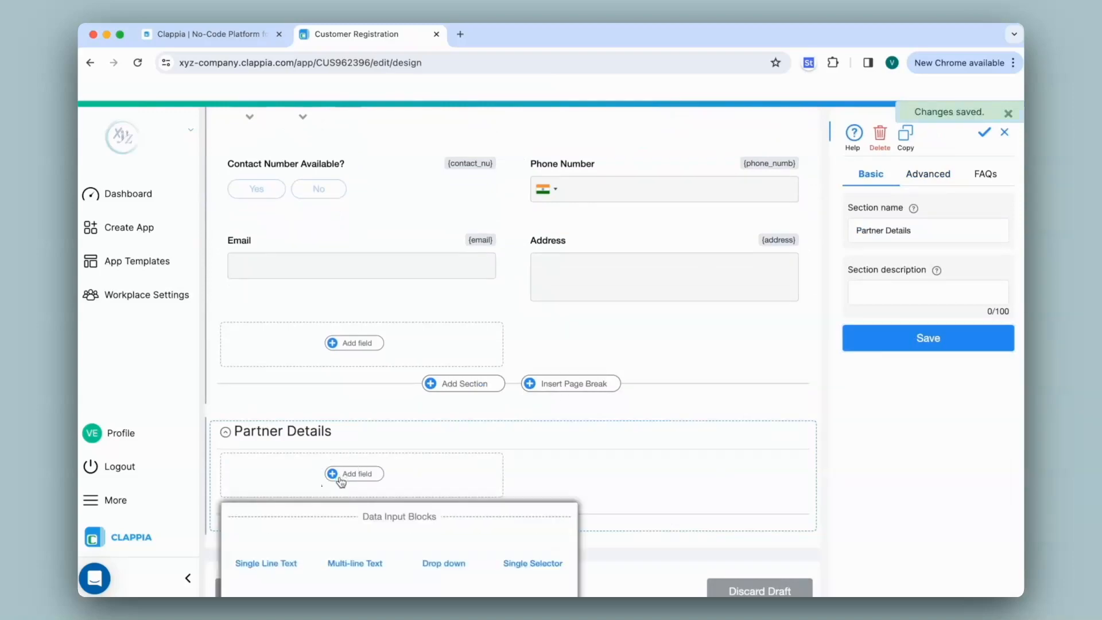
pyautogui.click(357, 559)
pyautogui.write('Partn')
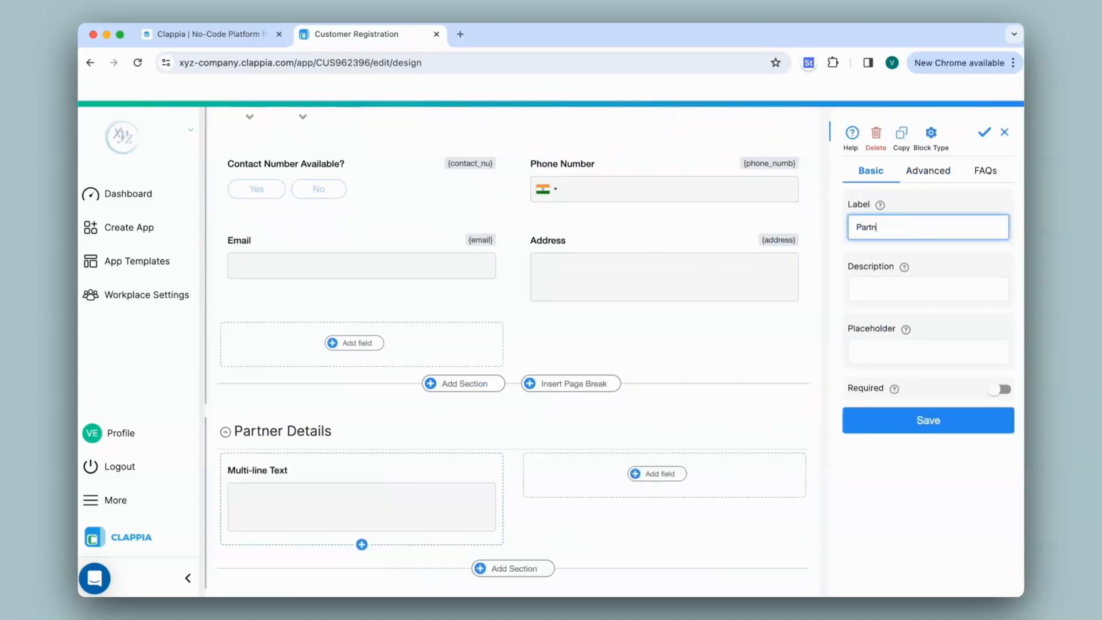
pyautogui.write('ership Remarks')
pyautogui.click(928, 420)
pyautogui.click(655, 476)
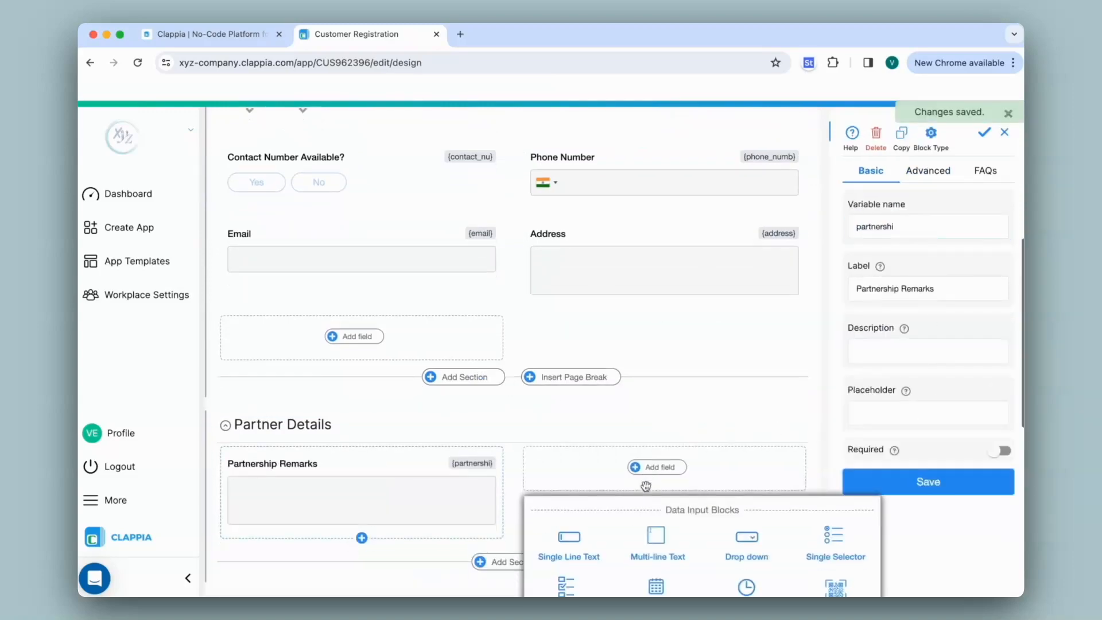
pyautogui.click(835, 401)
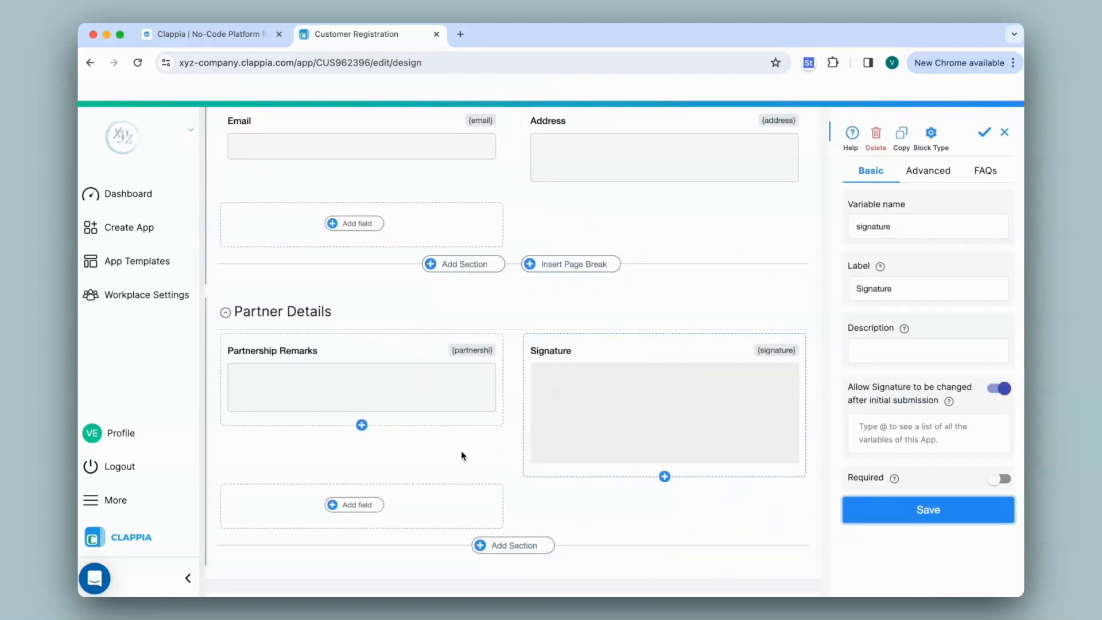
# Add a single selector field labelled Type with the options Individual and Partner to the Customer Information section and save it.
pyautogui.scroll(5, 462, 455)
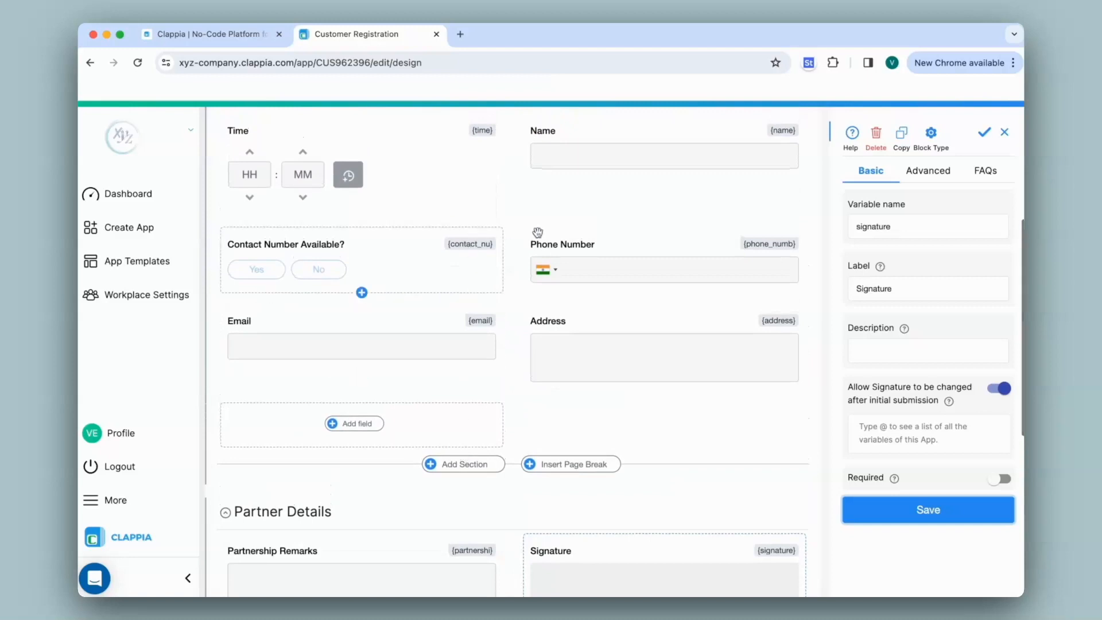
pyautogui.click(342, 425)
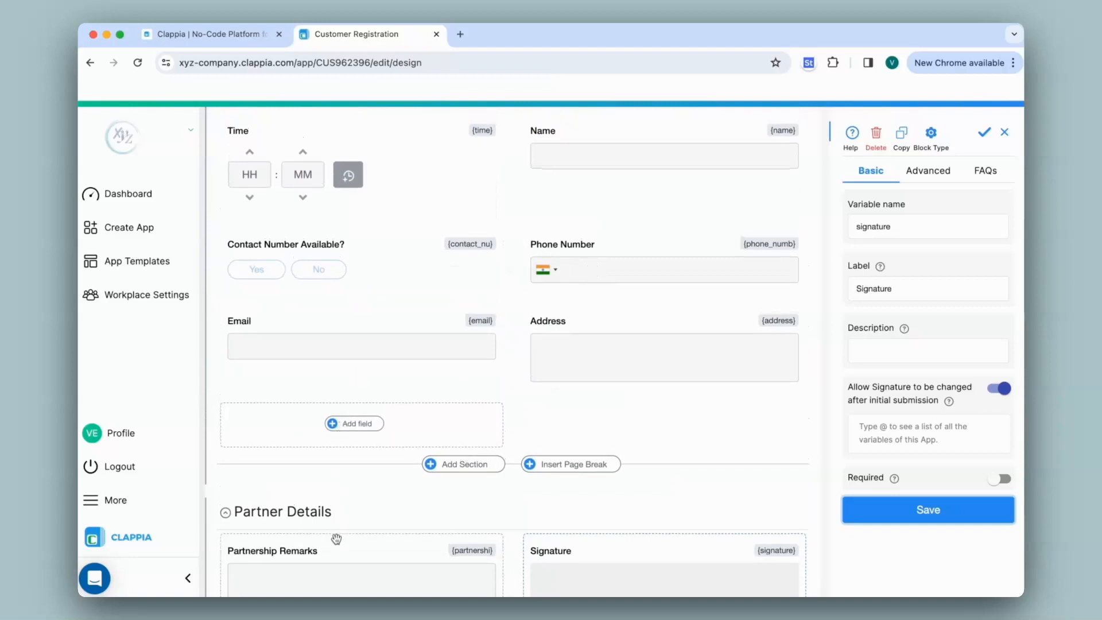
pyautogui.click(520, 497)
pyautogui.write('Type')
pyautogui.press('Tab')
pyautogui.press('Tab')
pyautogui.write('Individual Partner')
pyautogui.click(878, 541)
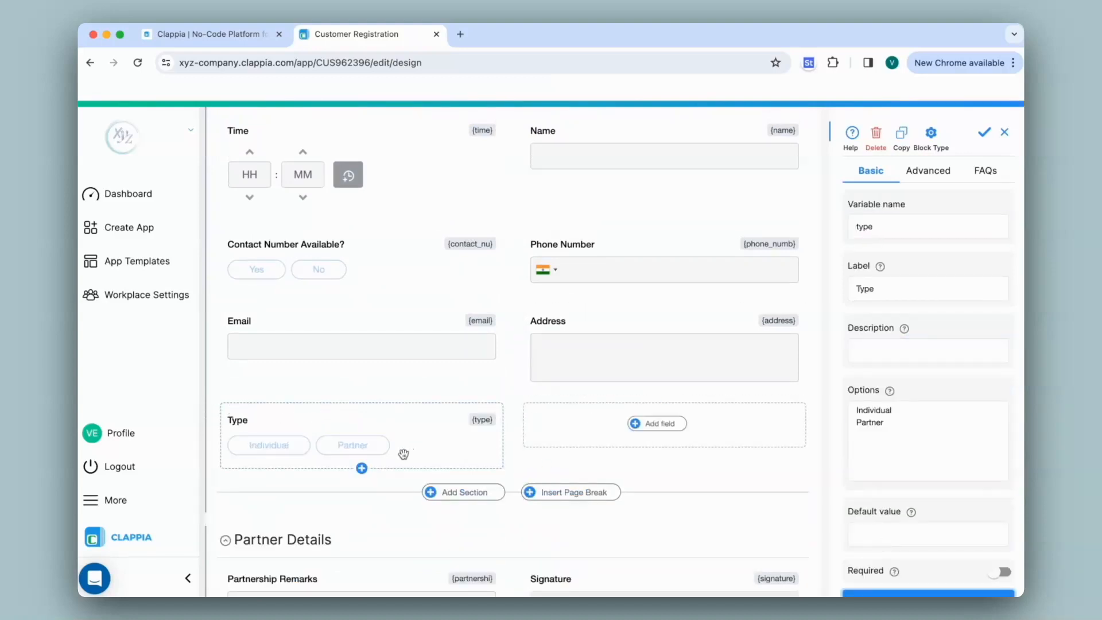
# Set the Partner Details section to display only if {type}="Partner" and save the condition.
pyautogui.scroll(-2, 368, 453)
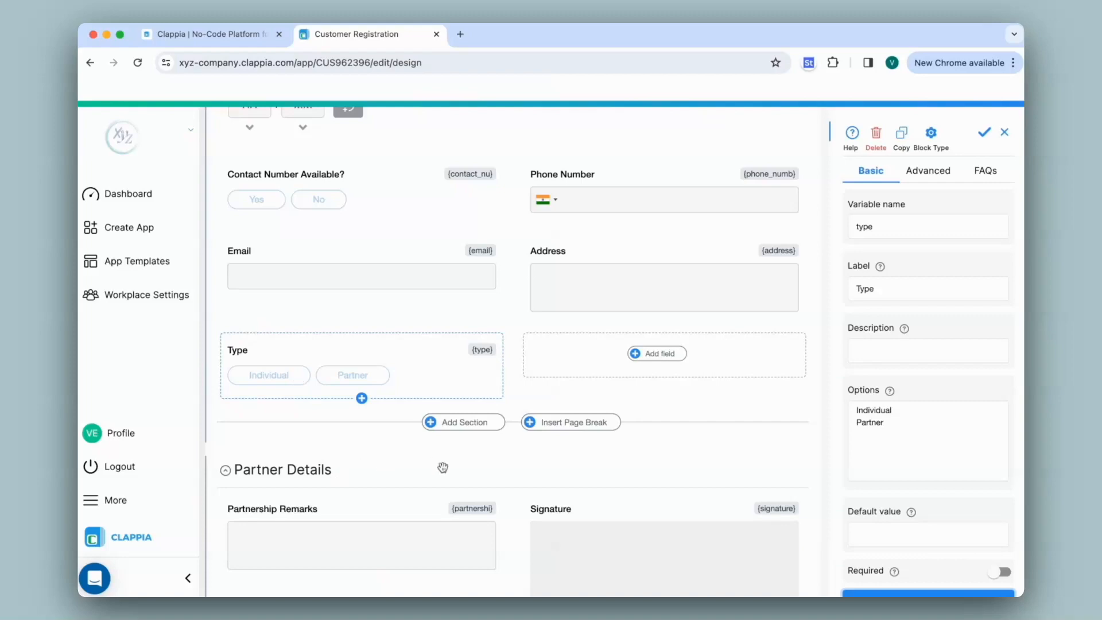
pyautogui.click(278, 470)
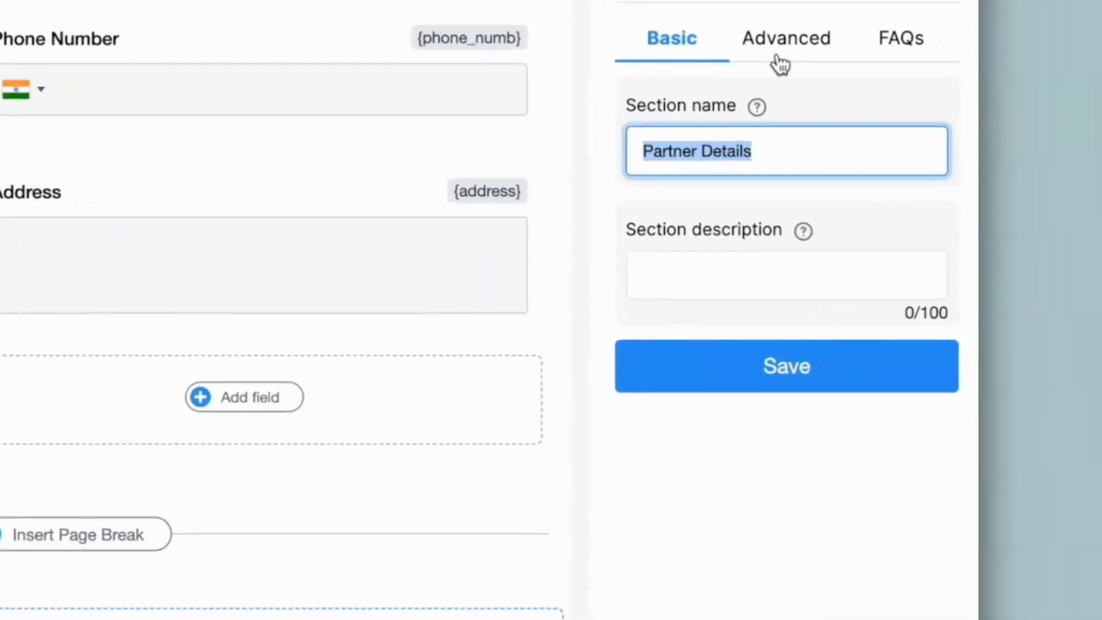
pyautogui.click(780, 58)
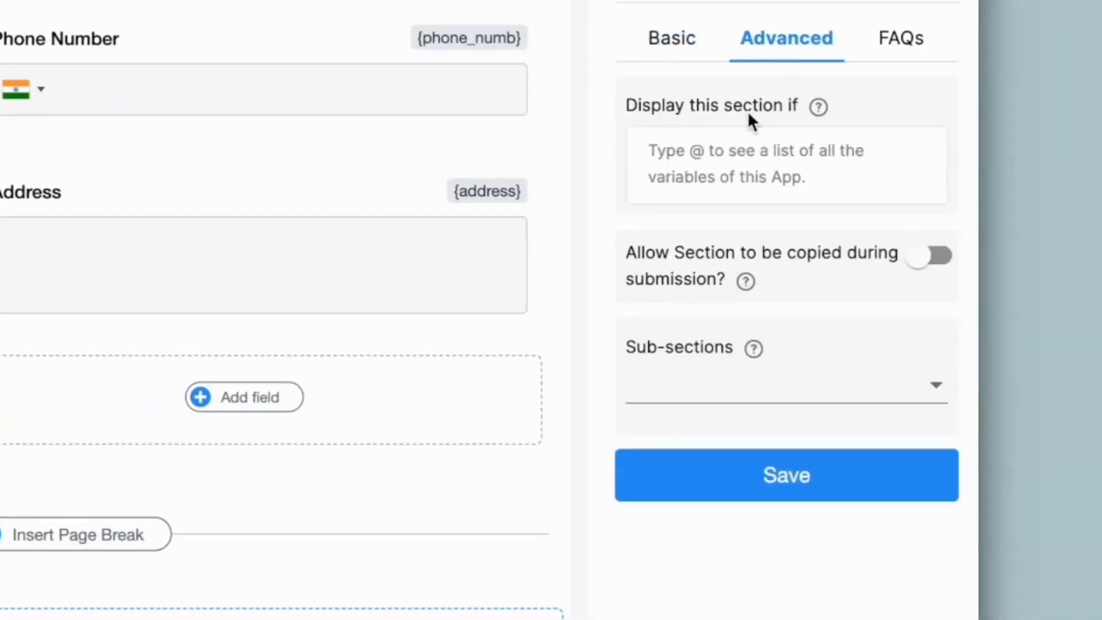
pyautogui.click(703, 174)
pyautogui.write('@type')
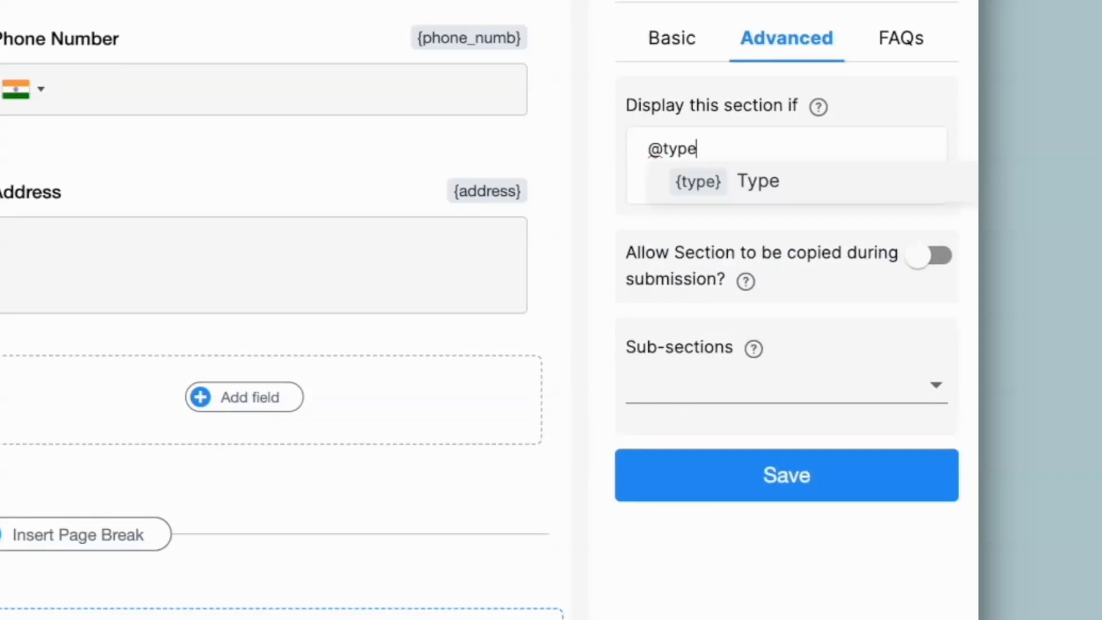
pyautogui.press('Return')
pyautogui.write('="Part')
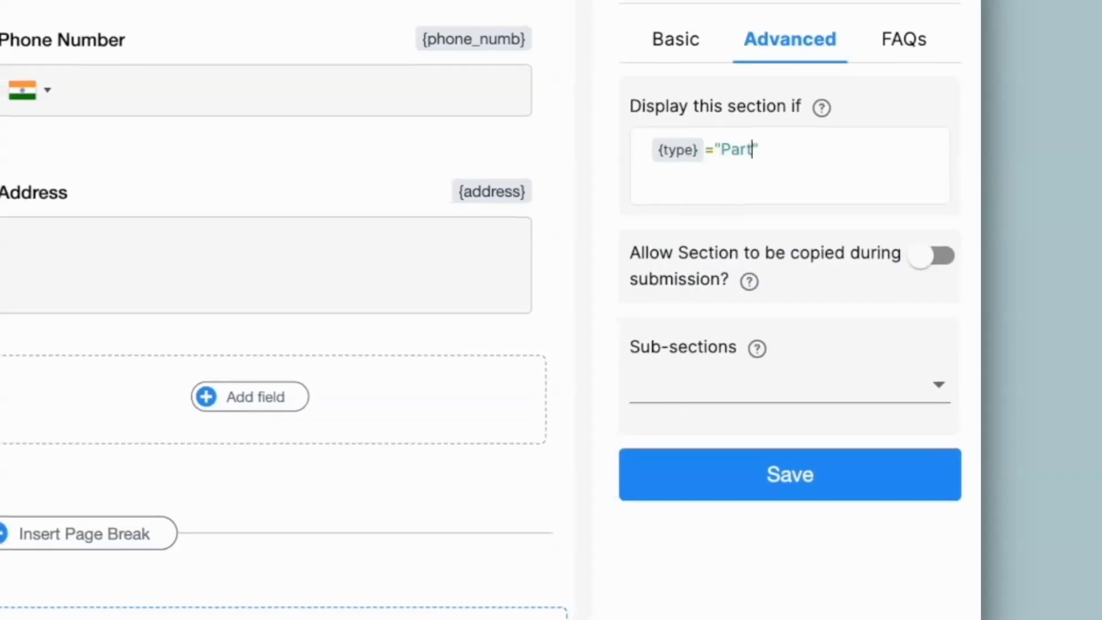
pyautogui.write('ner')
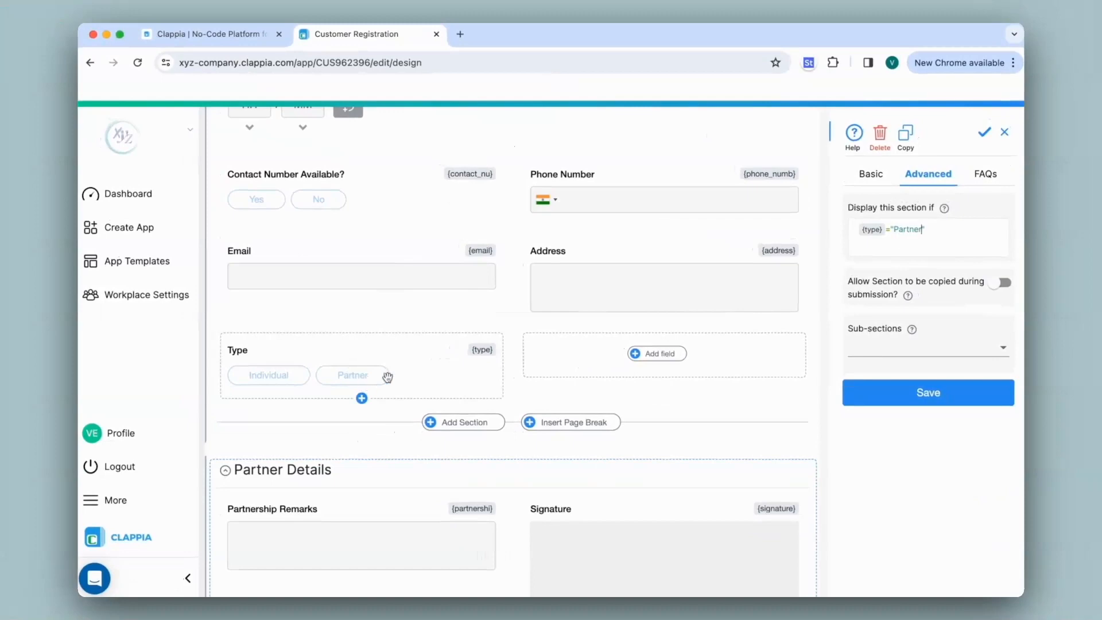
pyautogui.click(924, 396)
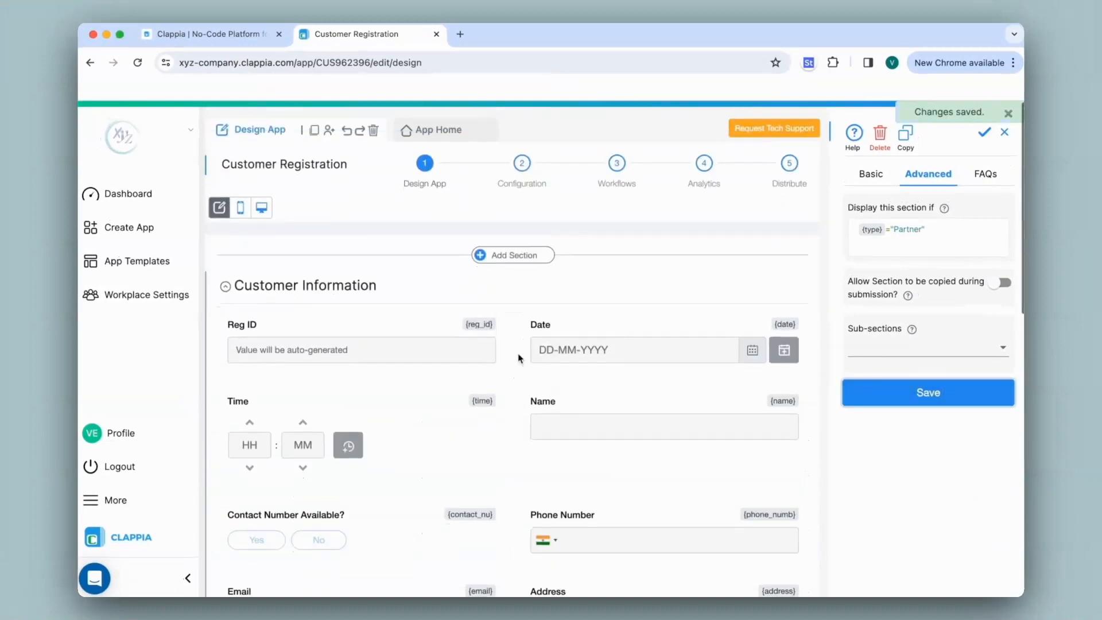
# Test the Partner Details display condition by choosing Partner as the Type in the app's form, and return to the app design.
pyautogui.click(456, 131)
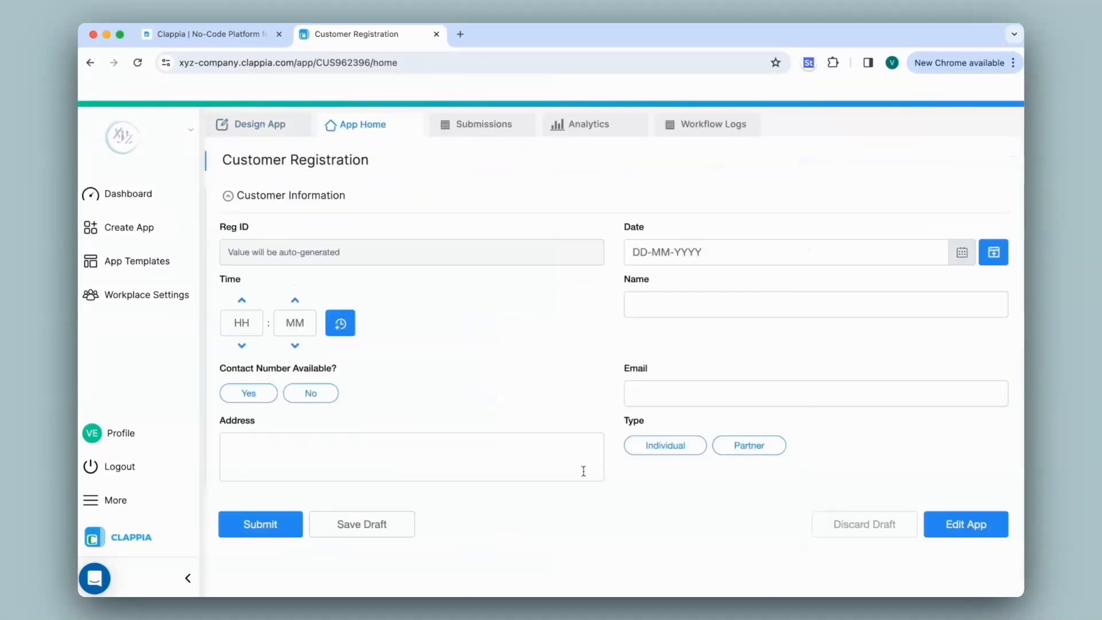
pyautogui.click(761, 452)
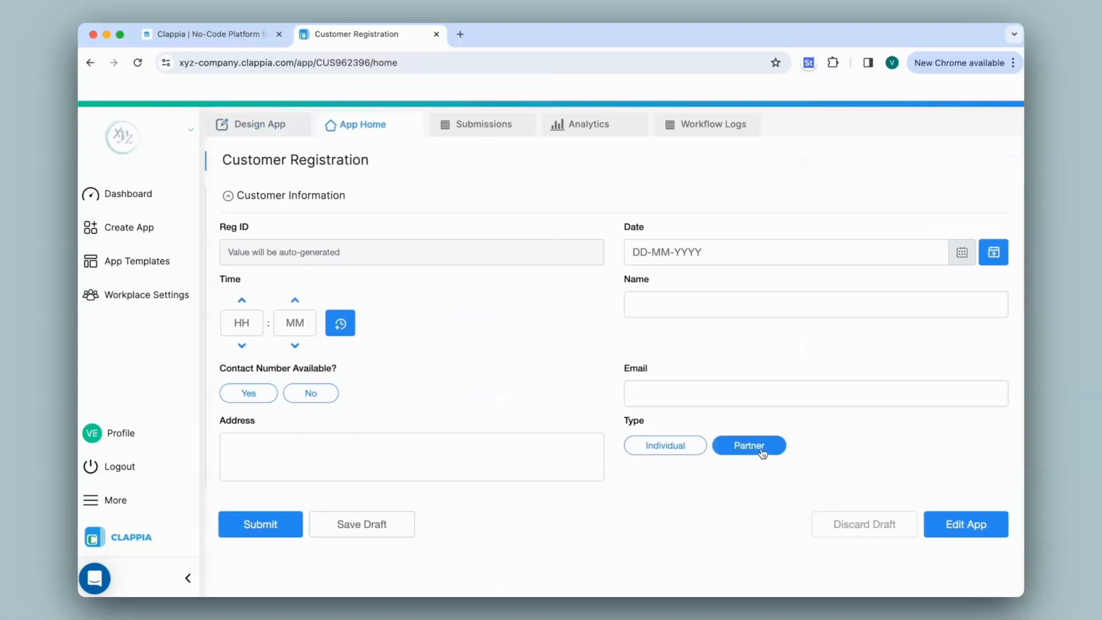
pyautogui.scroll(-3, 763, 453)
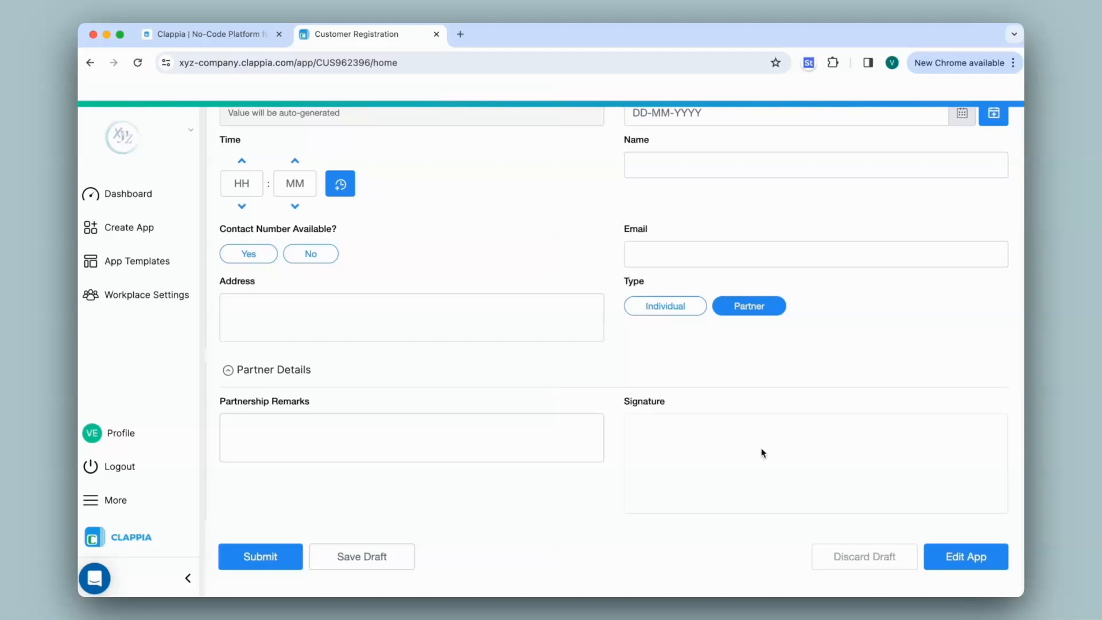
pyautogui.scroll(3, 762, 453)
pyautogui.click(275, 124)
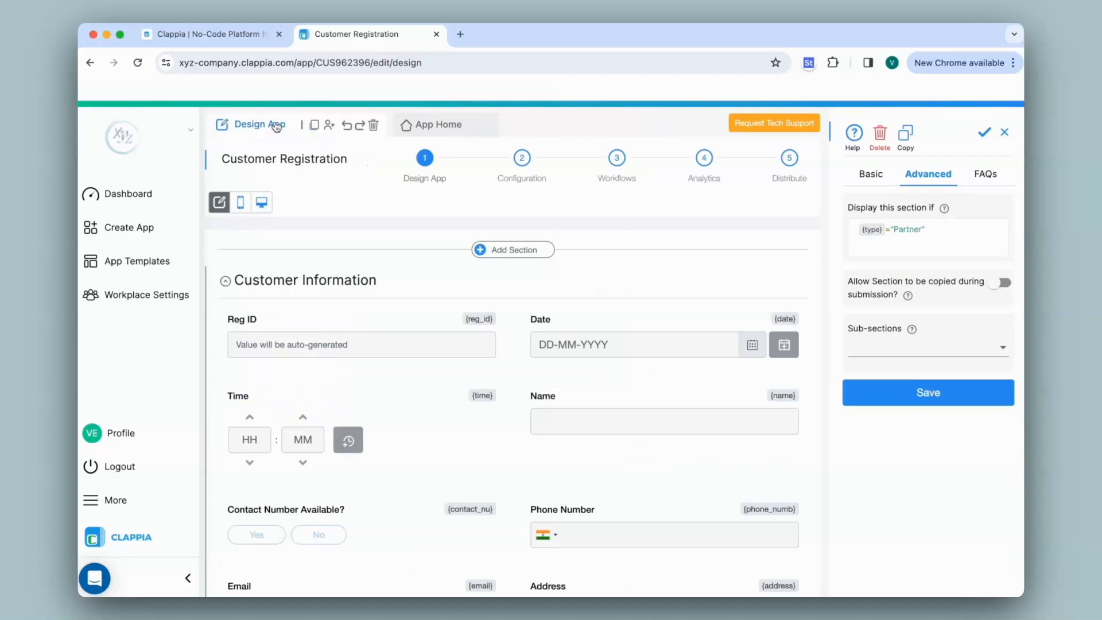
# Add a date selector field labelled Contact Date to the Partner Details section and save it.
pyautogui.scroll(-15, 522, 308)
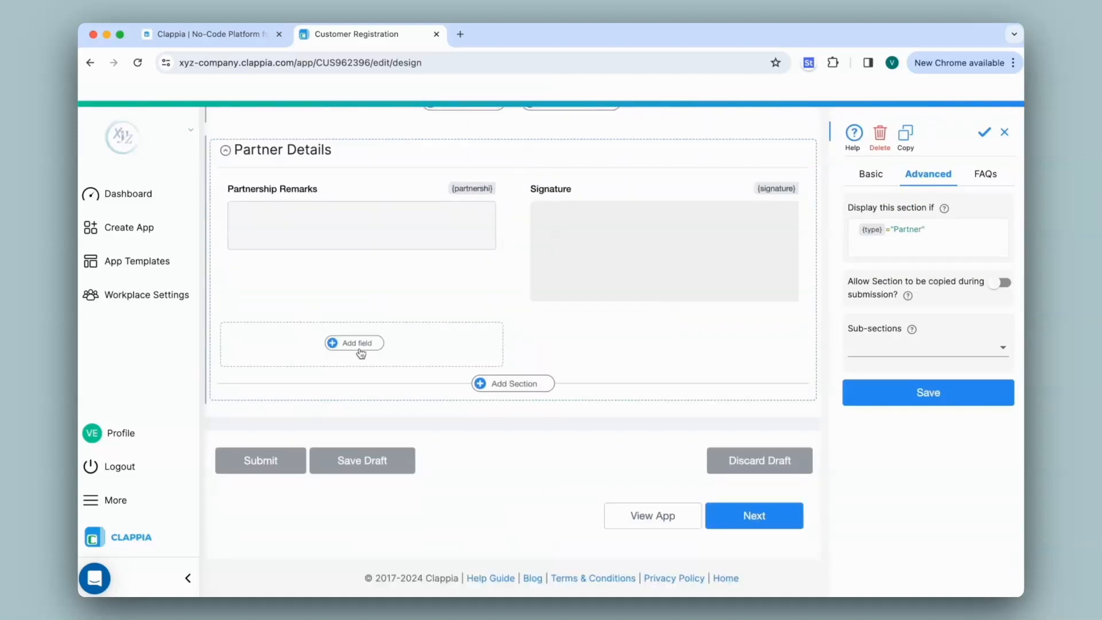
pyautogui.click(359, 345)
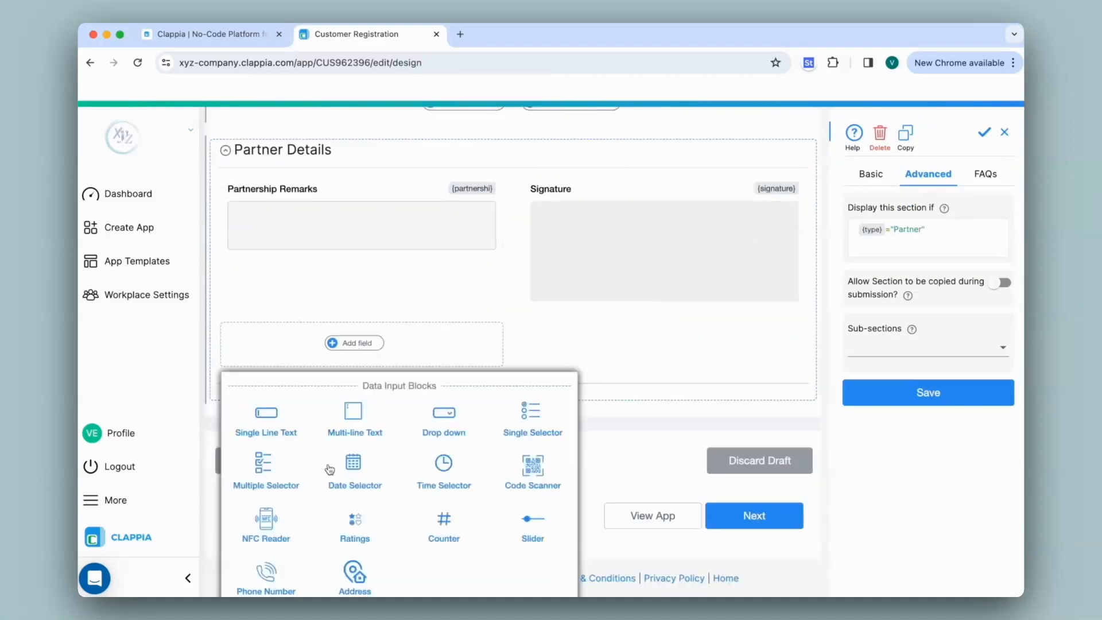
pyautogui.click(354, 468)
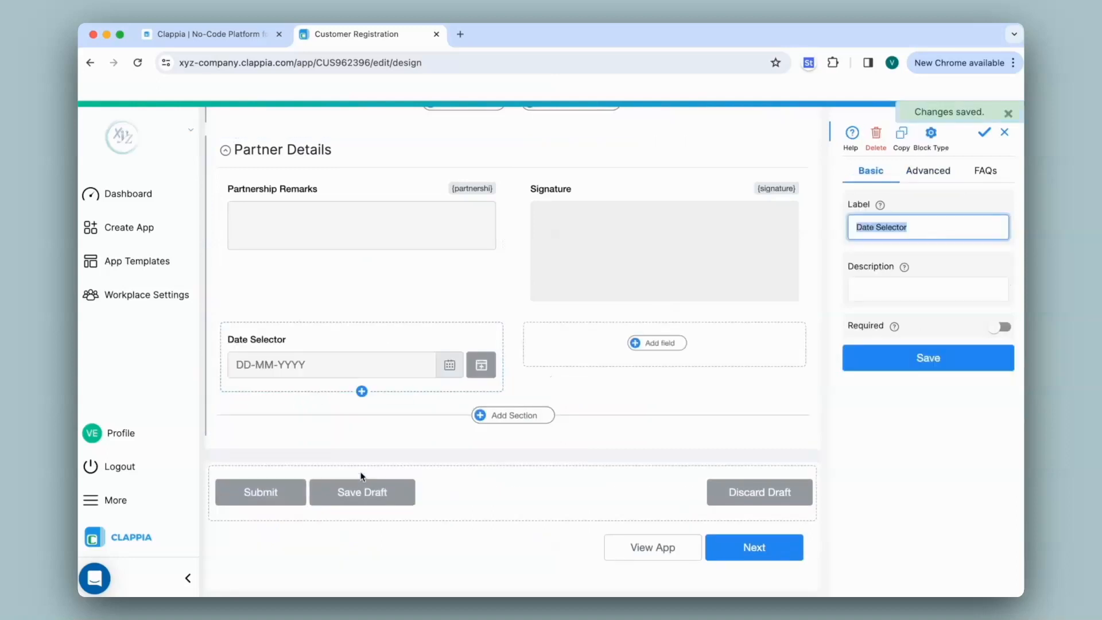
pyautogui.press('Left')
pyautogui.press('Left')
pyautogui.press('Left')
pyautogui.press('Left')
pyautogui.write('Contact')
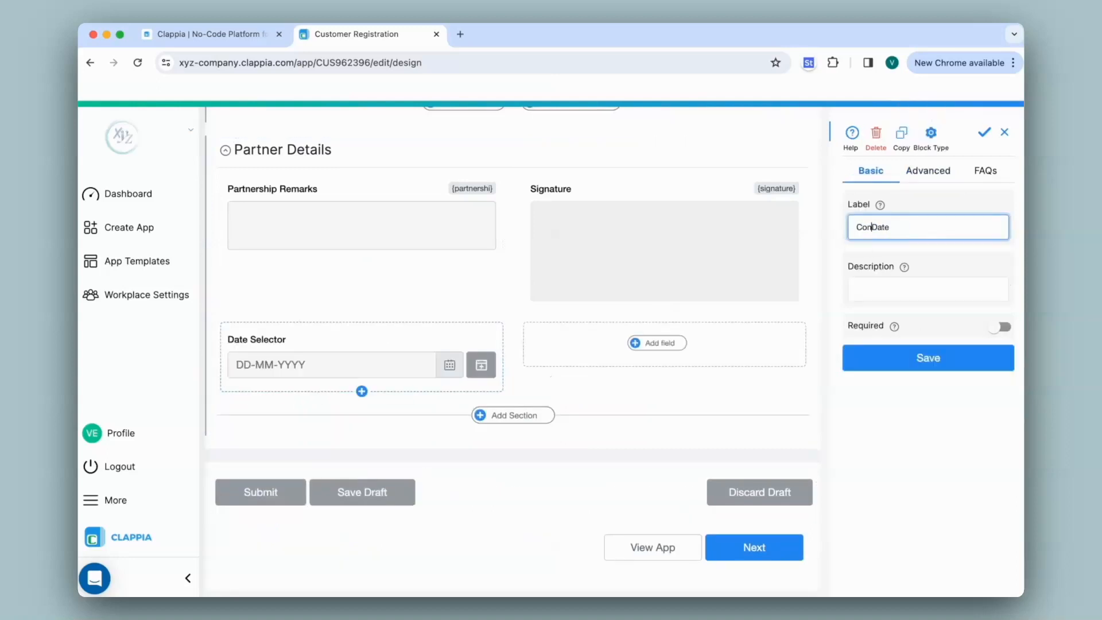
pyautogui.click(896, 357)
# Start the Contact Date field's display condition with an AND function whose first criterion is {contact_nu}="Yes".
pyautogui.scroll(8, 512, 291)
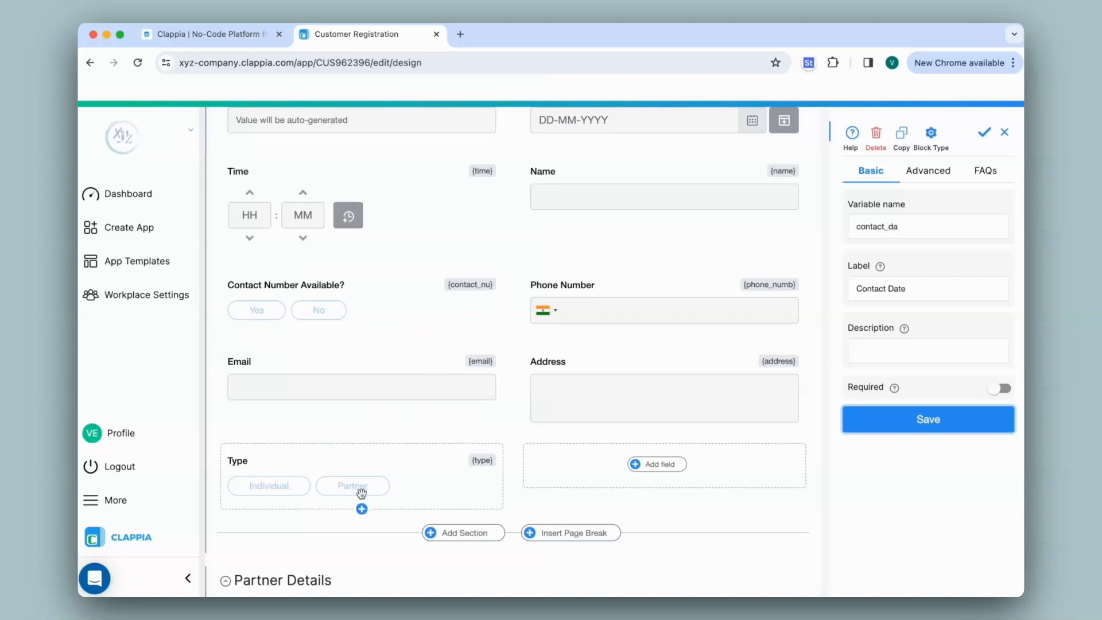
pyautogui.scroll(-5, 361, 495)
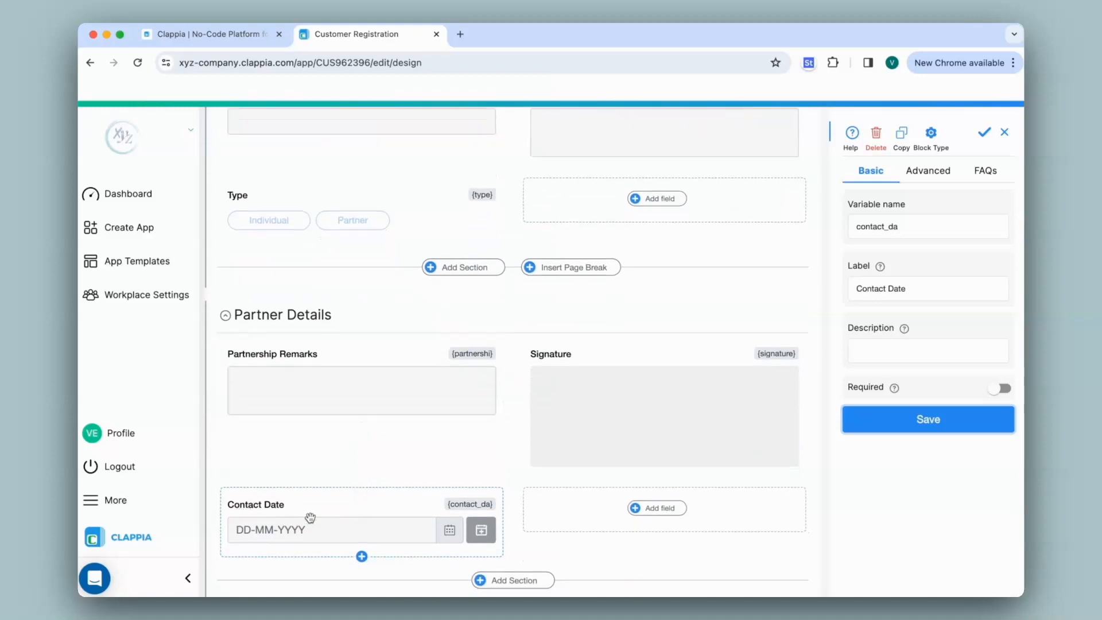
pyautogui.click(309, 517)
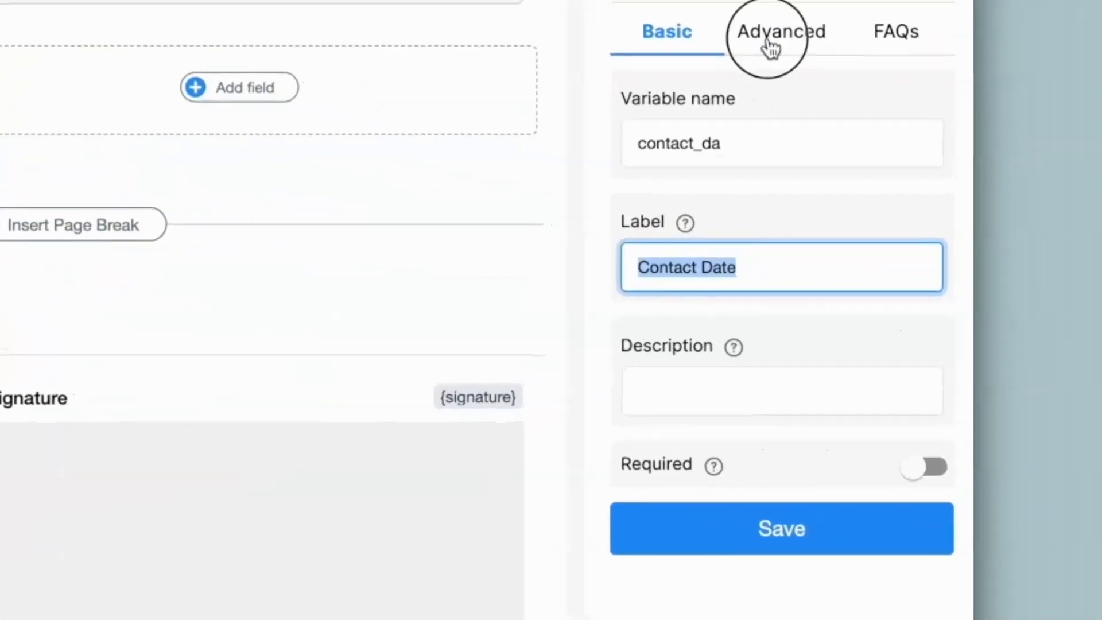
pyautogui.click(770, 49)
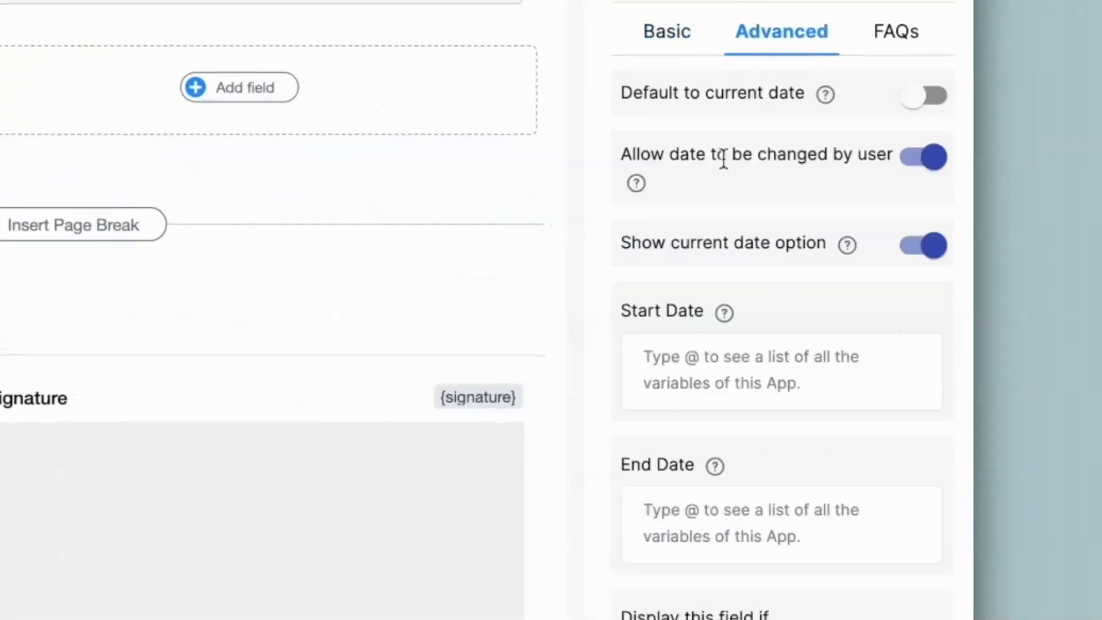
pyautogui.scroll(-4, 721, 155)
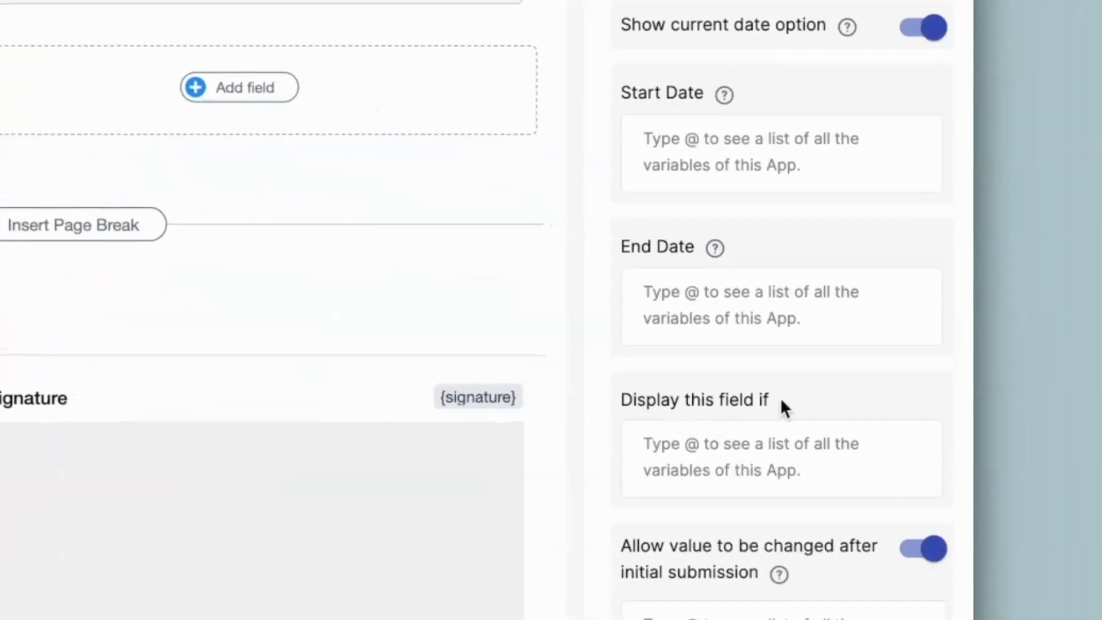
pyautogui.click(696, 471)
pyautogui.write('and')
pyautogui.click(658, 521)
pyautogui.write('@')
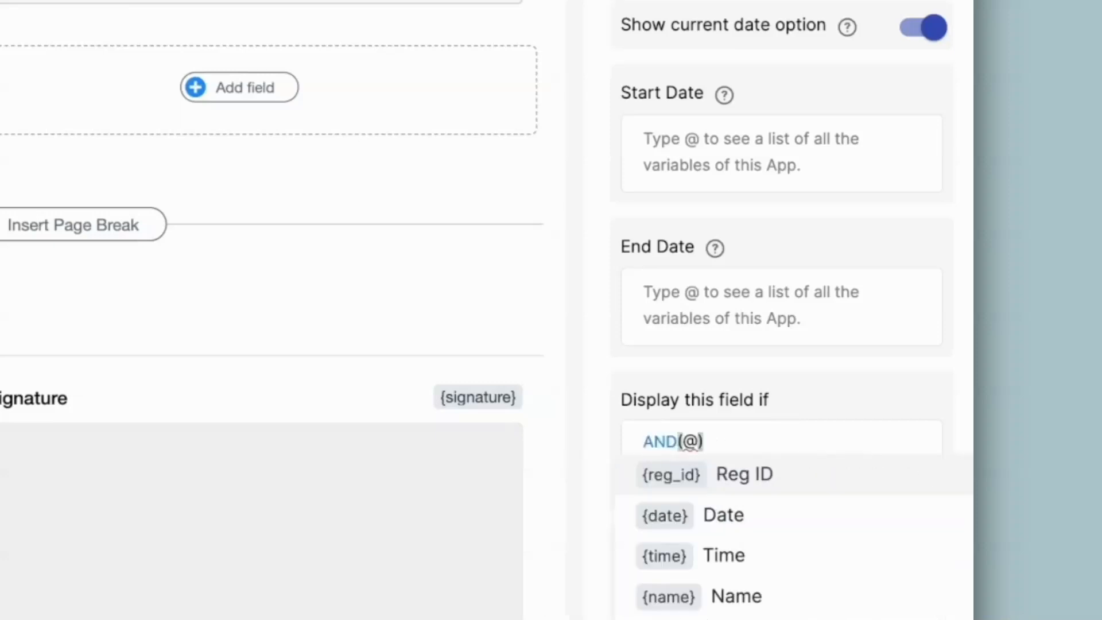
pyautogui.click(677, 618)
pyautogui.write('="Yes",@')
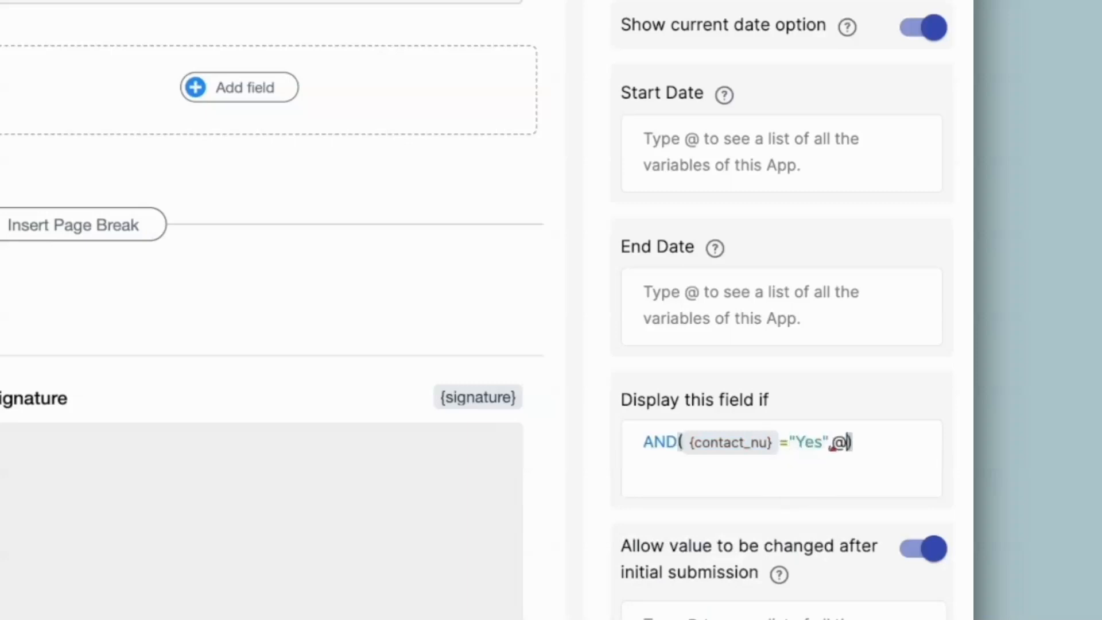
# Complete the Contact Date display condition with the second criterion {type}="Partner" and save the field.
pyautogui.write('ty')
pyautogui.press('Return')
pyautogui.write('="')
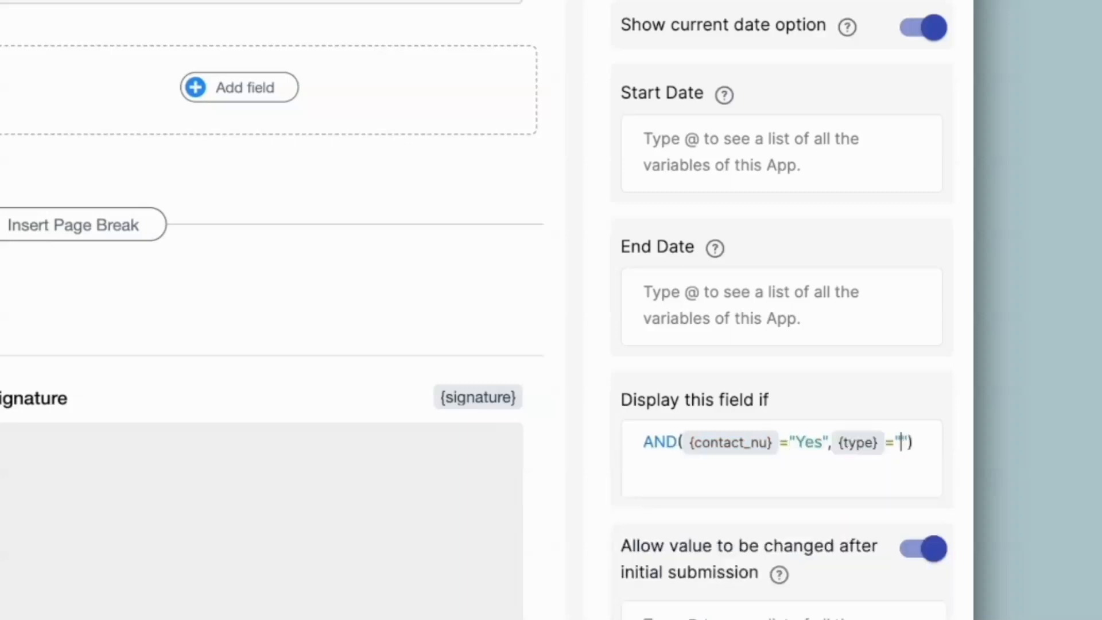
pyautogui.write('Partner')
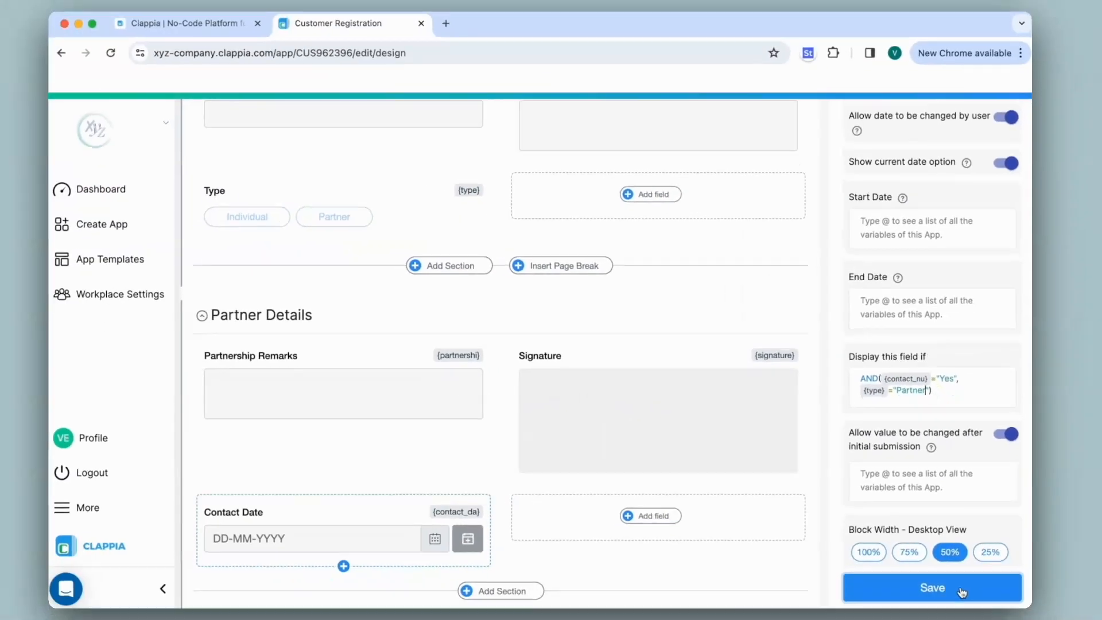
pyautogui.click(956, 581)
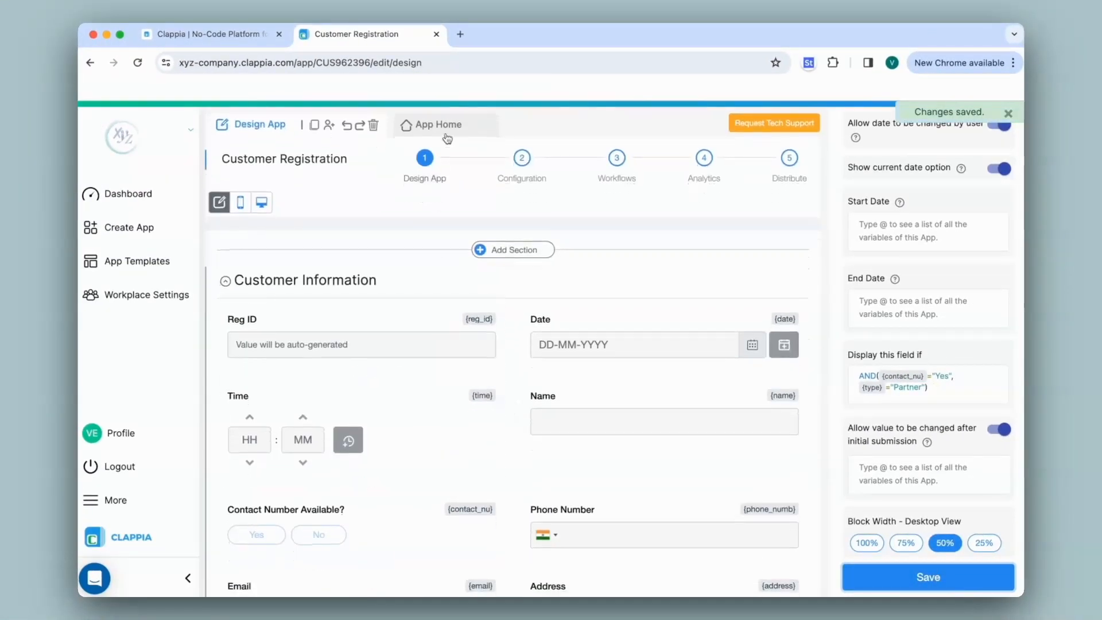
# Test the Contact Date condition in the app's form with Type Partner and Contact Number Available Yes, and return to the app design.
pyautogui.click(446, 137)
pyautogui.click(730, 452)
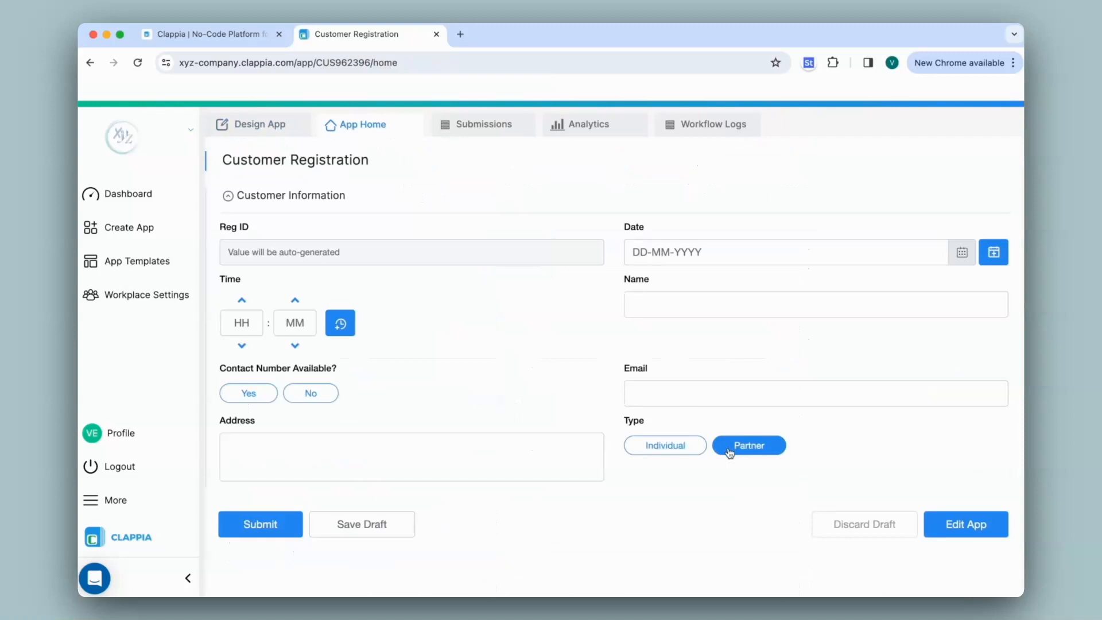
pyautogui.scroll(-3, 728, 452)
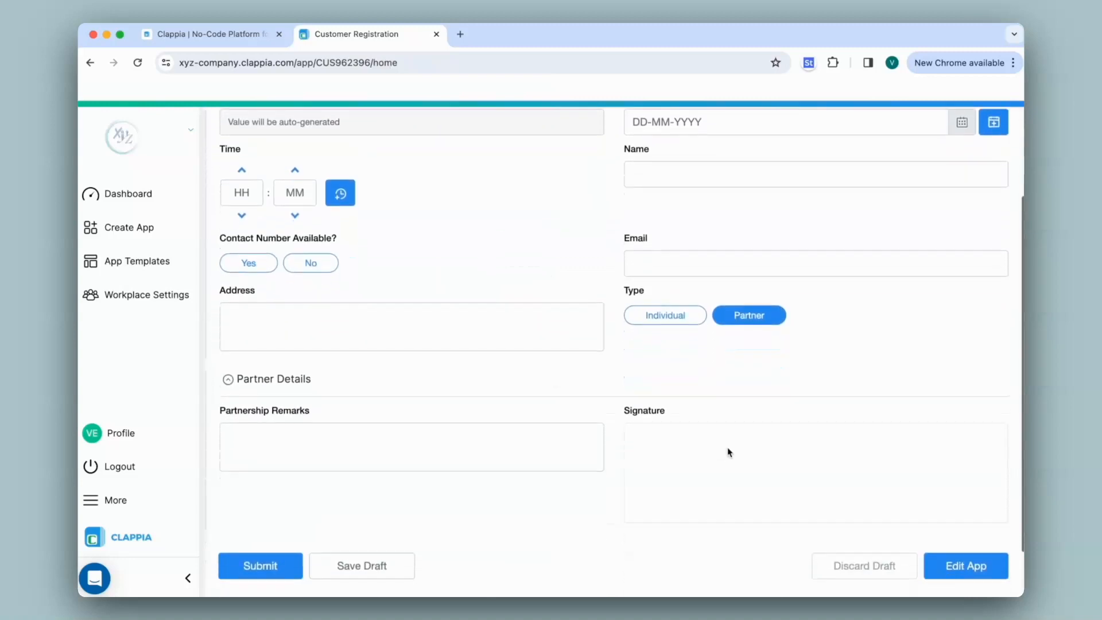
pyautogui.click(248, 264)
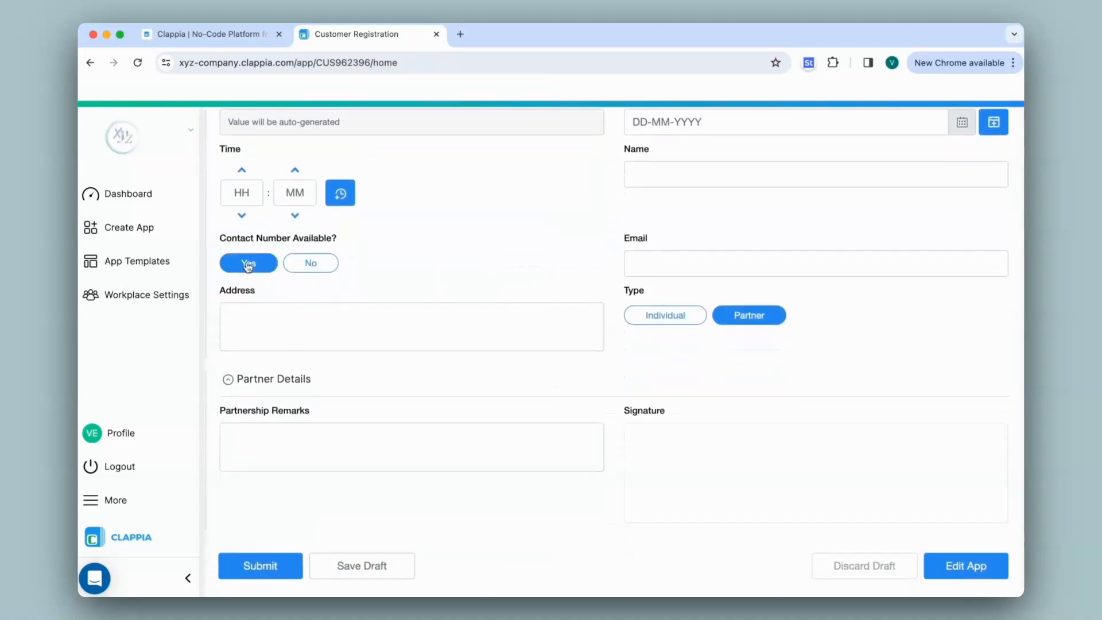
pyautogui.scroll(-2, 246, 264)
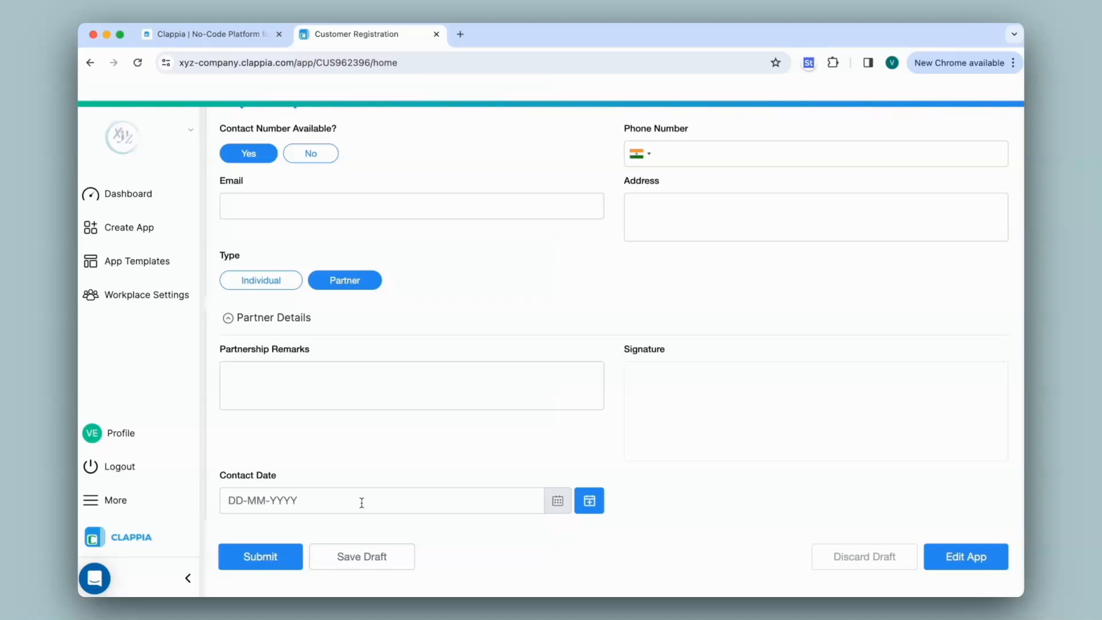
pyautogui.scroll(5, 362, 503)
pyautogui.click(265, 124)
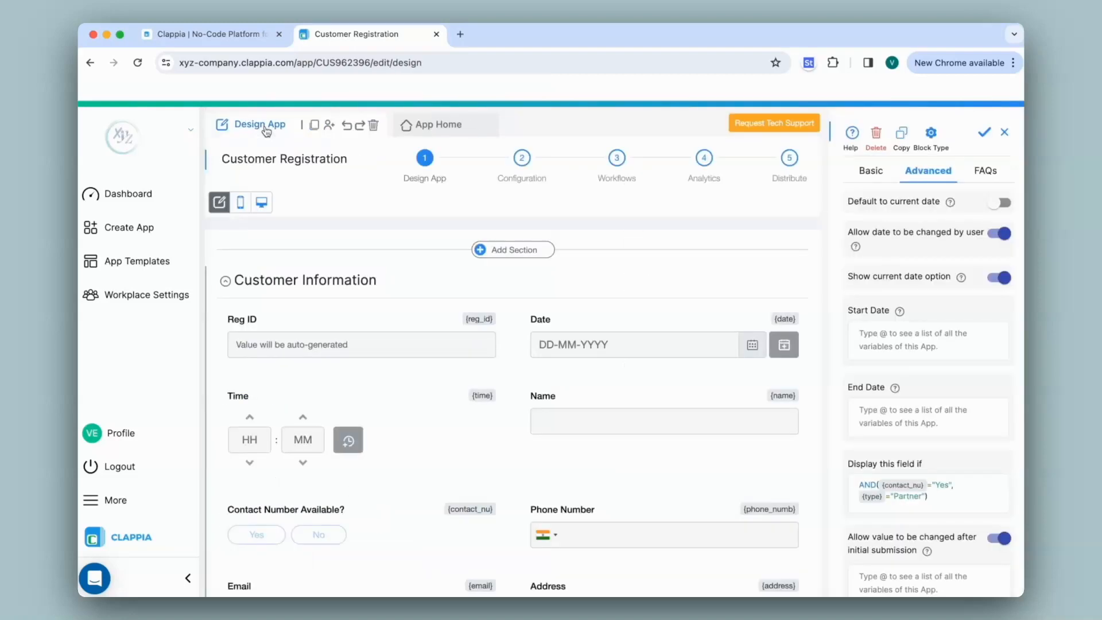